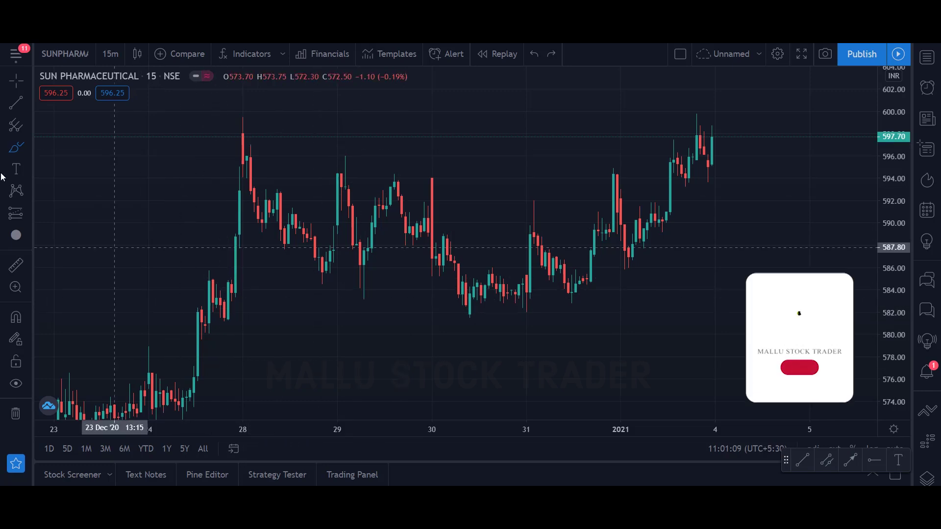
# Trace the SUN PHARMACEUTICAL price swings from 24 December to 4 January with the Brush and underline the swing lows.
pyautogui.moveTo(191, 336); pyautogui.dragTo(243, 205)
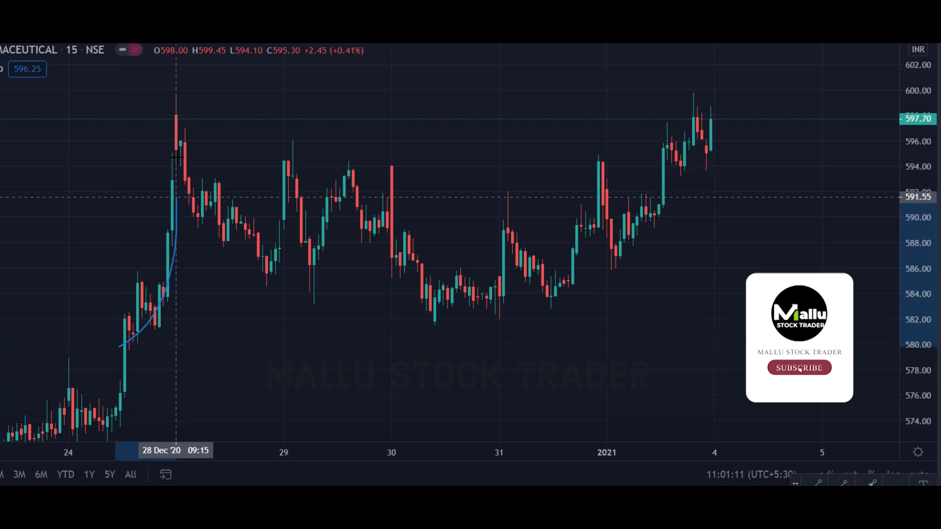
pyautogui.moveTo(176, 197)
pyautogui.mouseDown()
pyautogui.moveTo(180, 140)
pyautogui.moveTo(255, 289)
pyautogui.moveTo(284, 167)
pyautogui.moveTo(301, 269)
pyautogui.moveTo(351, 169)
pyautogui.moveTo(420, 288)
pyautogui.moveTo(487, 294)
pyautogui.moveTo(534, 282)
pyautogui.moveTo(592, 191)
pyautogui.moveTo(627, 241)
pyautogui.moveTo(686, 127)
pyautogui.moveTo(706, 115)
pyautogui.mouseUp()
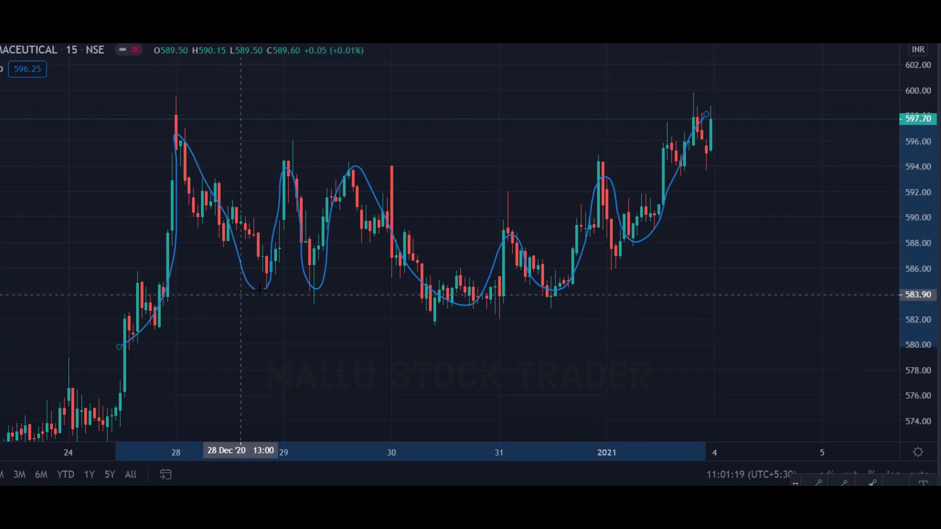
pyautogui.moveTo(253, 293); pyautogui.dragTo(353, 285)
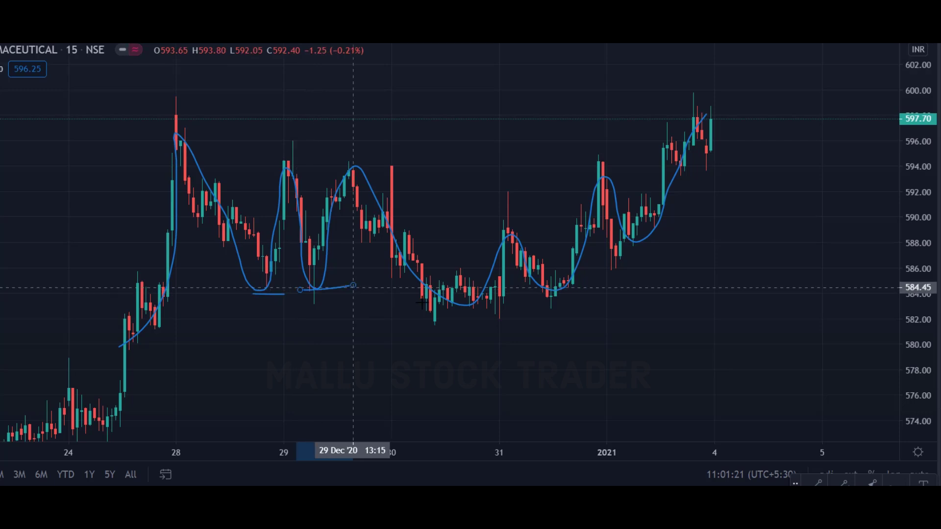
pyautogui.moveTo(450, 308); pyautogui.dragTo(486, 308)
pyautogui.moveTo(545, 300); pyautogui.dragTo(590, 300)
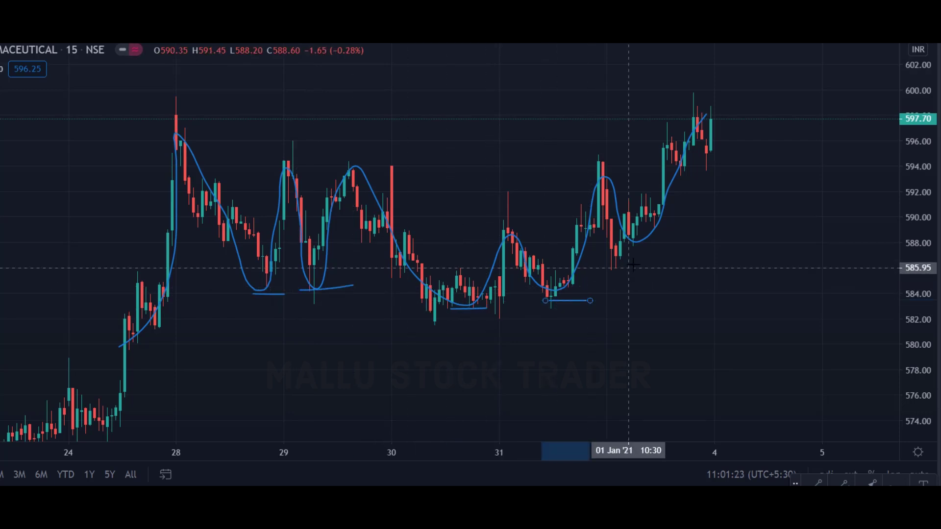
pyautogui.moveTo(627, 247)
pyautogui.mouseDown()
pyautogui.moveTo(663, 248)
pyautogui.moveTo(610, 257)
pyautogui.mouseUp()
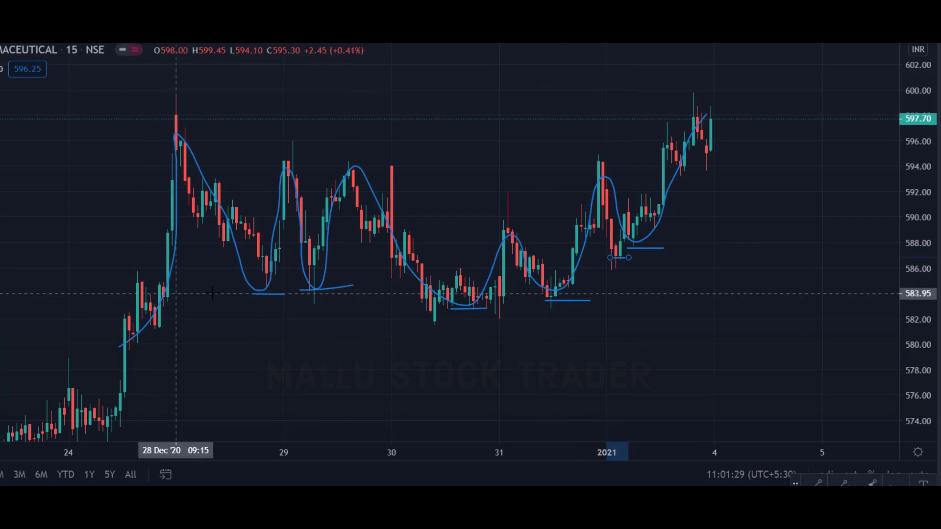
# Outline the support zone around the swing lows with a long freehand loop and sketch a dip-and-rise path after the last candle.
pyautogui.moveTo(70, 282)
pyautogui.mouseDown()
pyautogui.moveTo(392, 277)
pyautogui.moveTo(667, 255)
pyautogui.moveTo(706, 276)
pyautogui.moveTo(631, 314)
pyautogui.moveTo(311, 332)
pyautogui.moveTo(64, 292)
pyautogui.mouseUp()
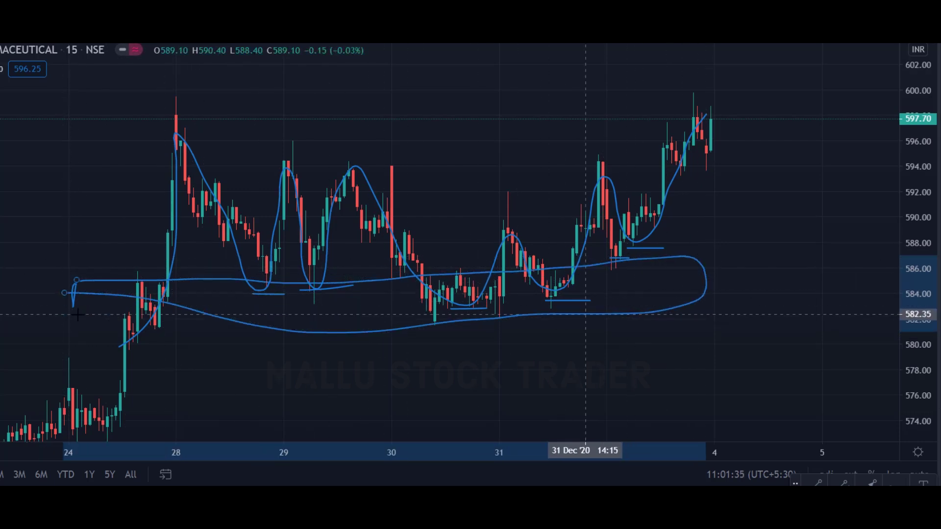
pyautogui.moveTo(715, 268); pyautogui.dragTo(852, 210)
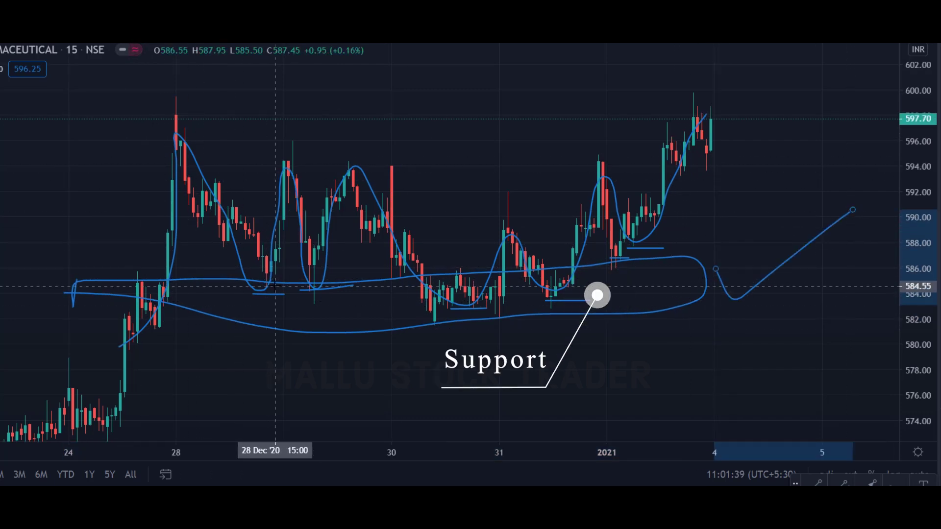
# Circle each price touch inside the support zone and sketch a short vertical double-headed arrow beyond the projected path.
pyautogui.moveTo(277, 264)
pyautogui.mouseDown()
pyautogui.moveTo(257, 297)
pyautogui.moveTo(306, 284)
pyautogui.moveTo(301, 298)
pyautogui.moveTo(309, 282)
pyautogui.mouseUp()
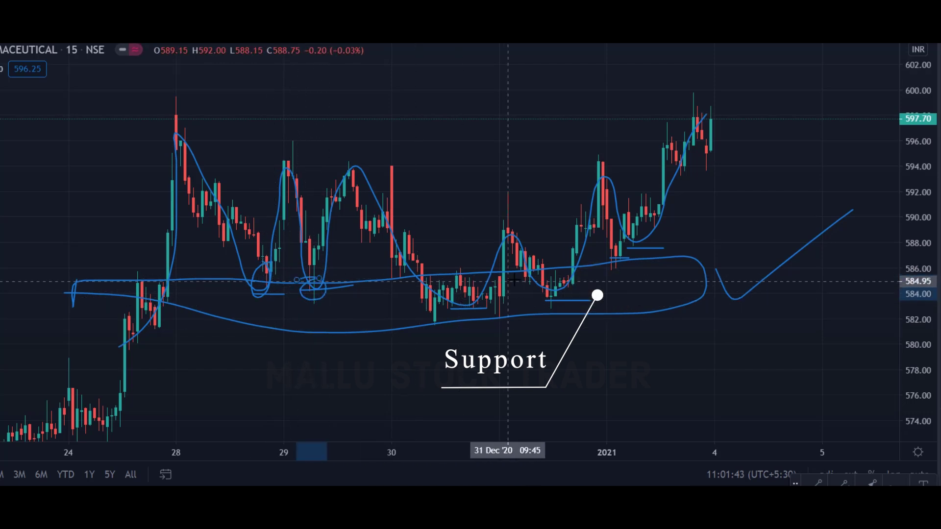
pyautogui.moveTo(452, 276)
pyautogui.mouseDown()
pyautogui.moveTo(413, 311)
pyautogui.moveTo(514, 306)
pyautogui.moveTo(510, 275)
pyautogui.mouseUp()
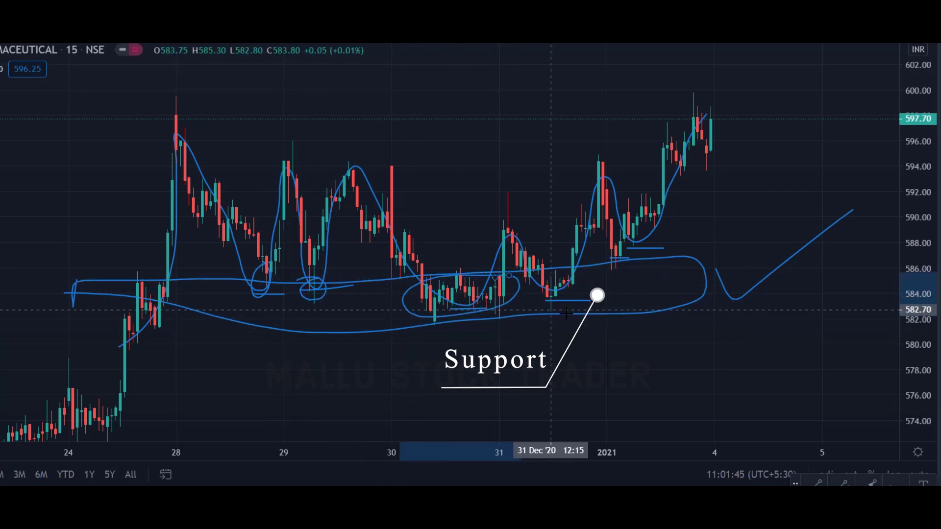
pyautogui.moveTo(572, 286); pyautogui.dragTo(555, 315)
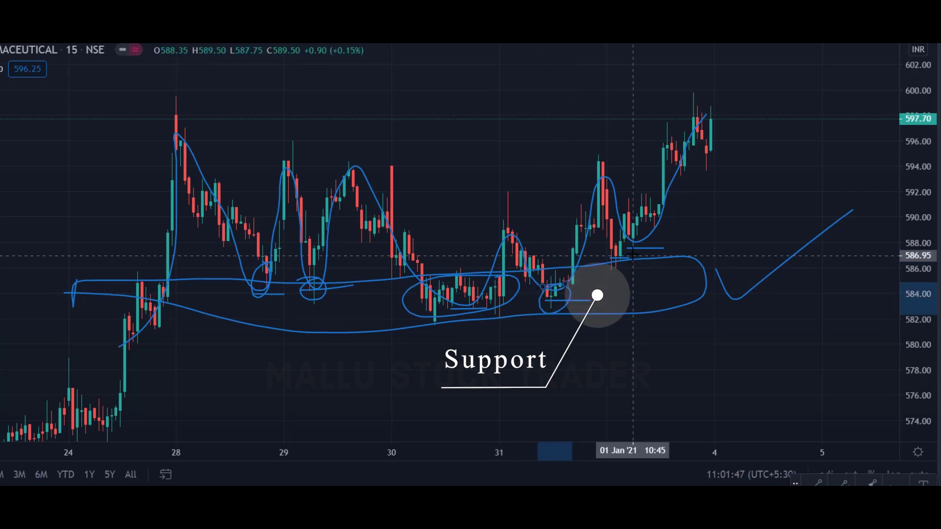
pyautogui.moveTo(636, 267); pyautogui.dragTo(595, 263)
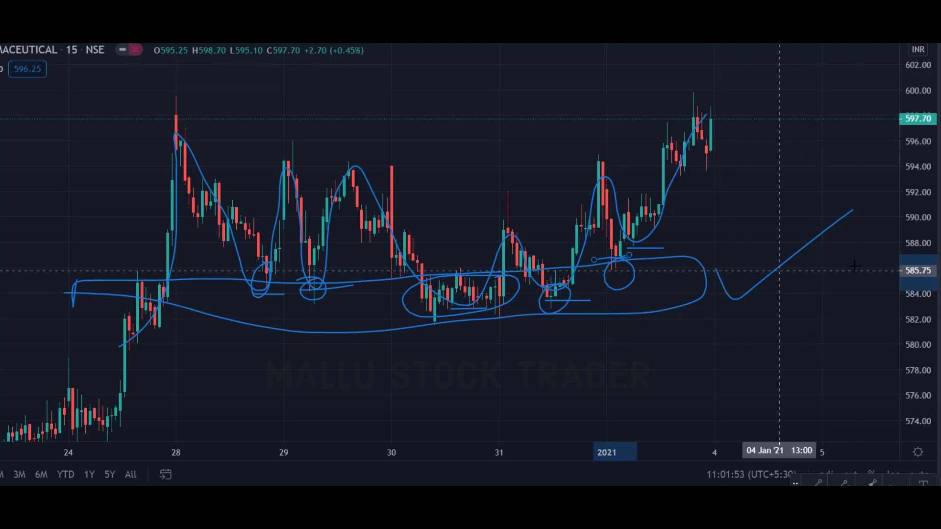
pyautogui.moveTo(886, 262)
pyautogui.mouseDown()
pyautogui.moveTo(886, 303)
pyautogui.moveTo(896, 297)
pyautogui.moveTo(888, 251)
pyautogui.moveTo(896, 270)
pyautogui.mouseUp()
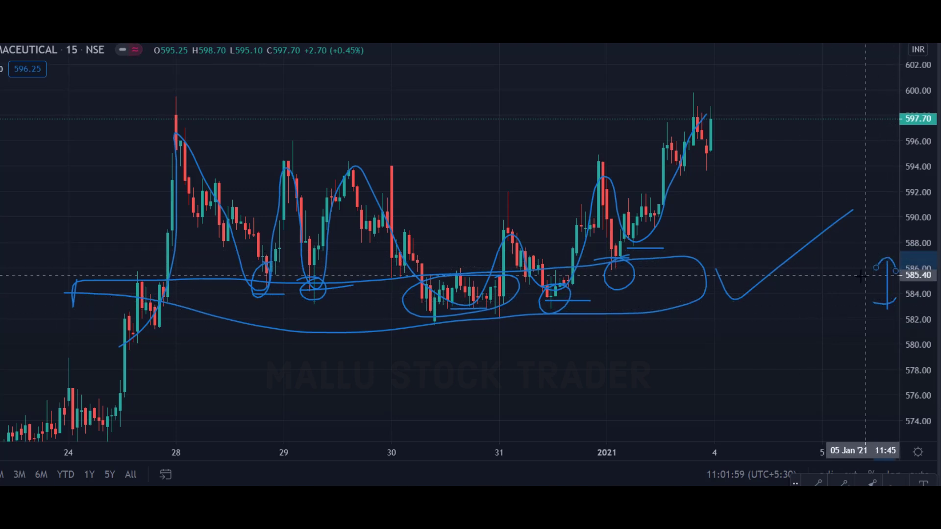
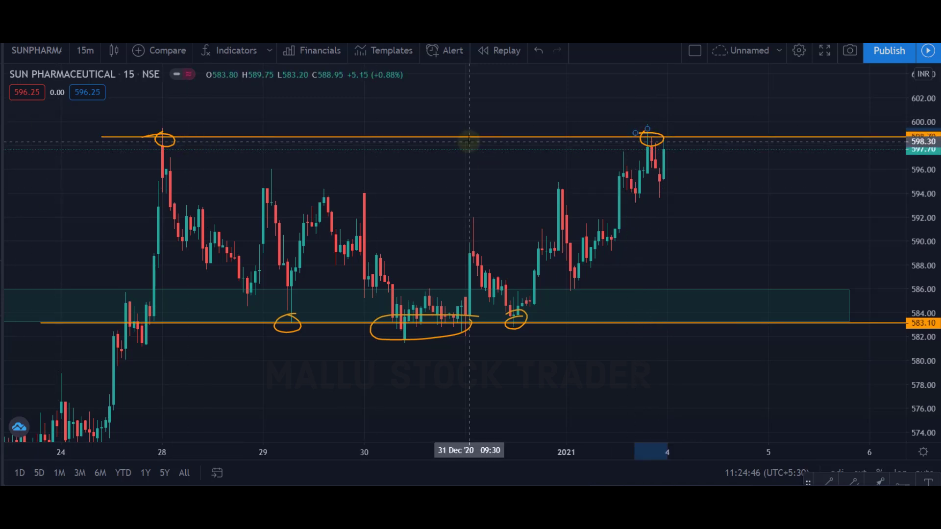
# Draw a resistance zone rectangle from about 599.65 down to 597.05, spanning 24 Dec '20 10:45 to 05 Jan '21 12:30.
pyautogui.click(1, 152)
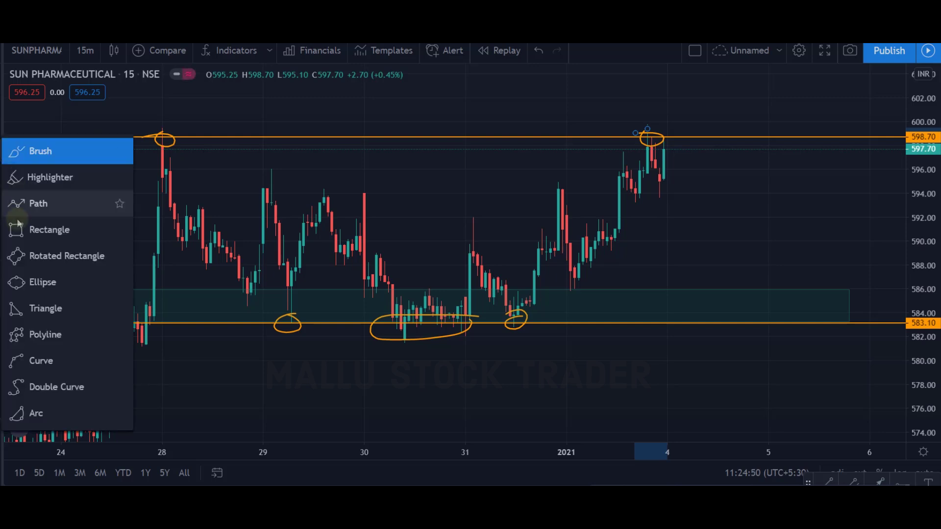
pyautogui.click(49, 228)
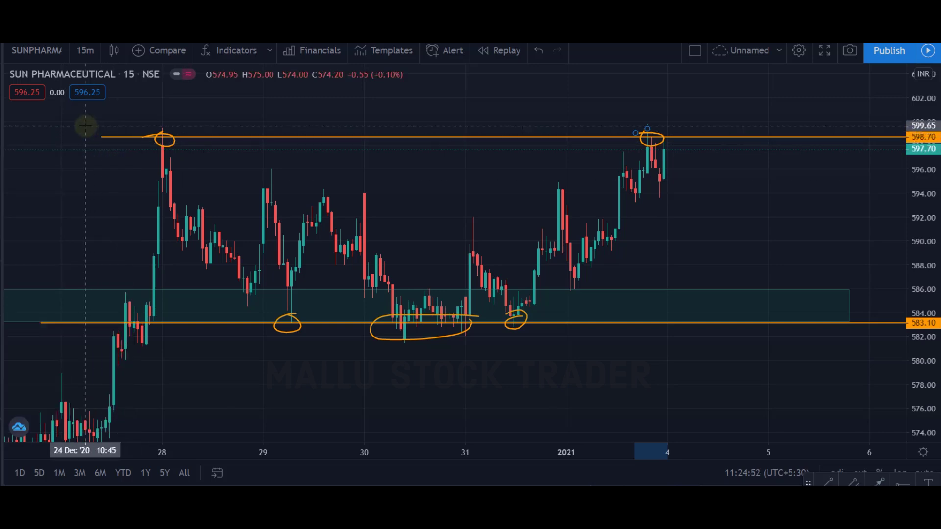
pyautogui.moveTo(85, 126)
pyautogui.mouseDown()
pyautogui.moveTo(120, 147)
pyautogui.moveTo(772, 151)
pyautogui.moveTo(733, 185)
pyautogui.moveTo(794, 151)
pyautogui.mouseUp()
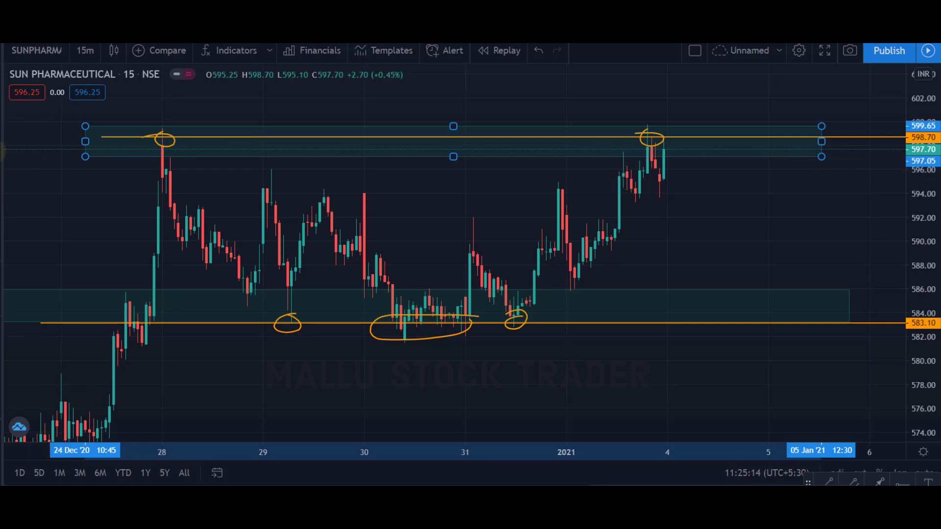
# Circle the candle touches at the resistance zone's lower edge on 28 December and 1 January with the Brush.
pyautogui.click(10, 155)
pyautogui.click(40, 151)
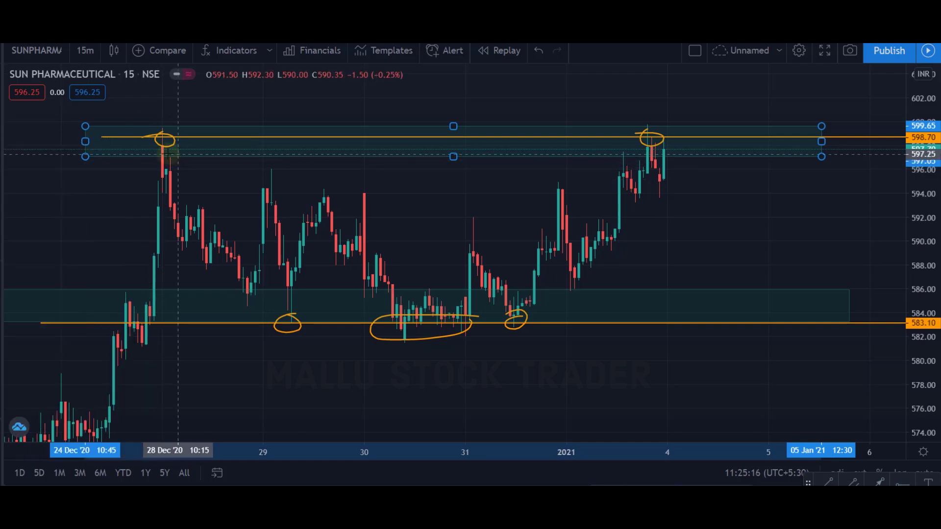
pyautogui.click(162, 154)
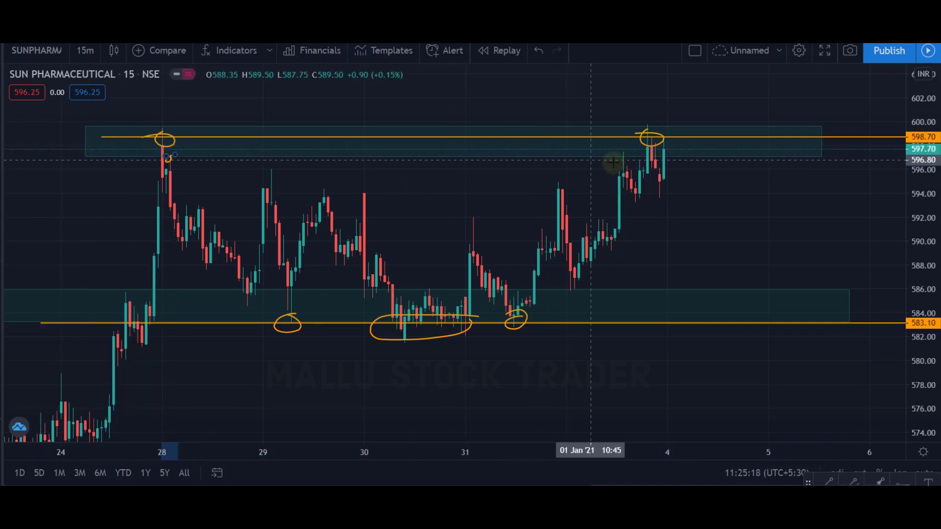
pyautogui.moveTo(616, 157); pyautogui.dragTo(628, 147)
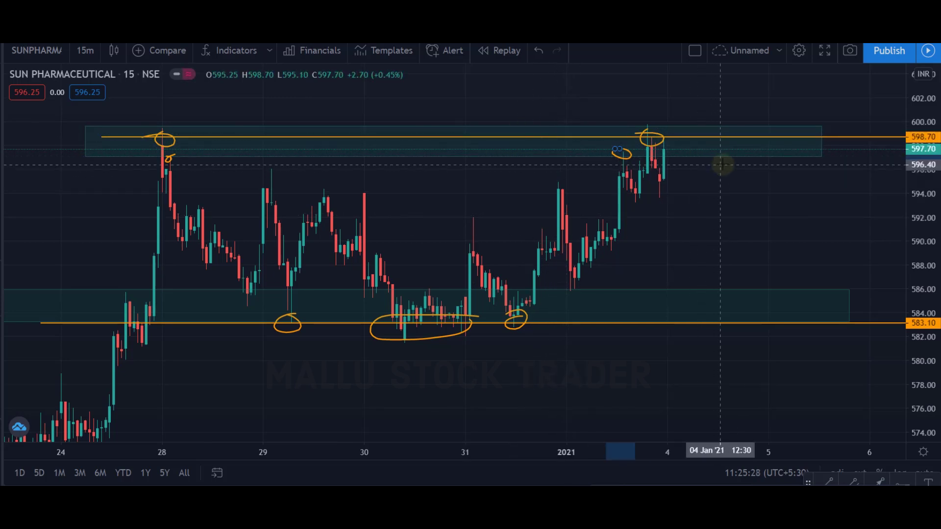
# Sketch a vertical double-headed arrow between the resistance and support zones and add a brush stroke at the support zone.
pyautogui.moveTo(721, 169)
pyautogui.mouseDown()
pyautogui.moveTo(735, 261)
pyautogui.moveTo(726, 274)
pyautogui.moveTo(748, 266)
pyautogui.mouseUp()
pyautogui.moveTo(706, 180); pyautogui.dragTo(736, 185)
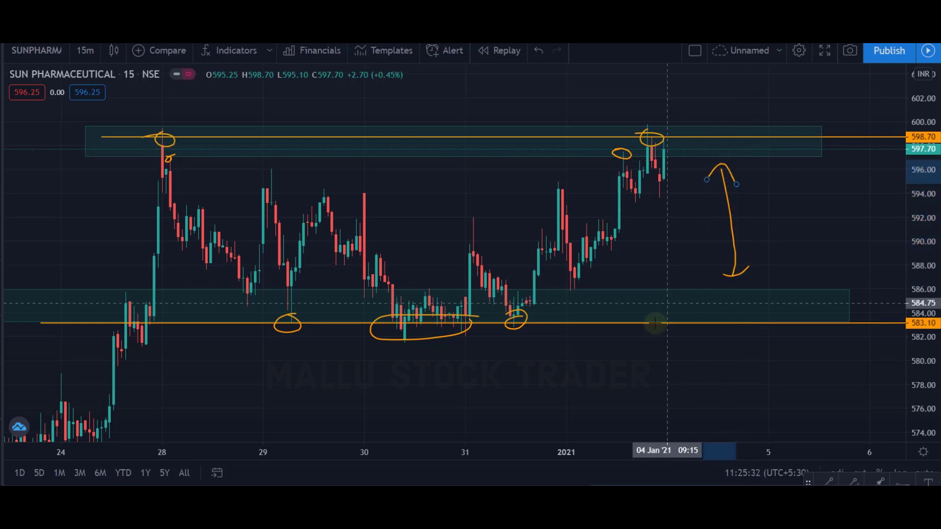
pyautogui.moveTo(634, 362); pyautogui.dragTo(679, 311)
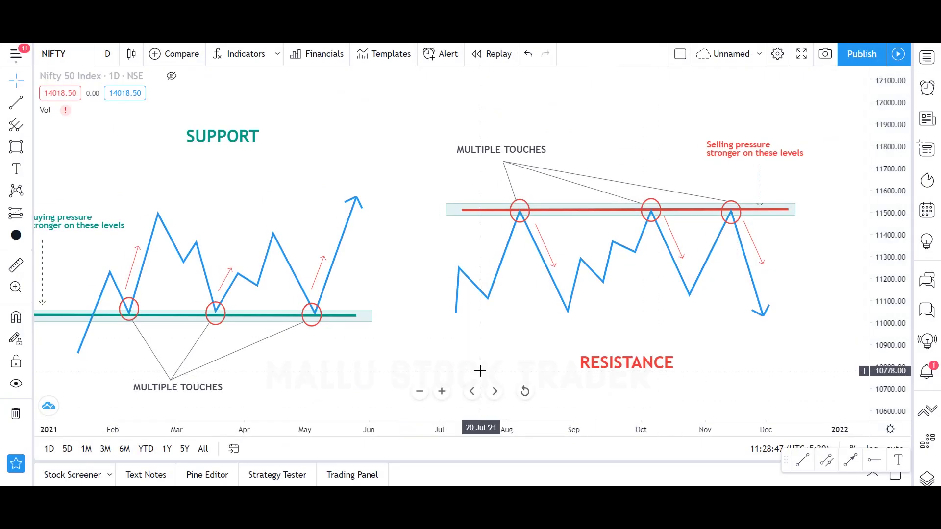
# Circle the breakout point beside the "Level Breaked" label on the NIFTY diagram with the Brush.
pyautogui.moveTo(483, 359); pyautogui.dragTo(711, 293)
pyautogui.moveTo(718, 326); pyautogui.dragTo(732, 259)
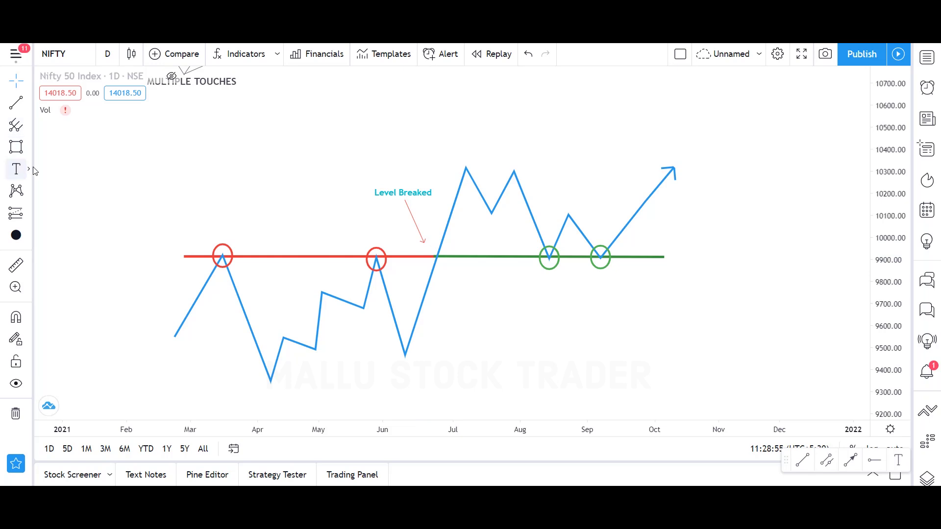
pyautogui.click(29, 147)
pyautogui.click(70, 147)
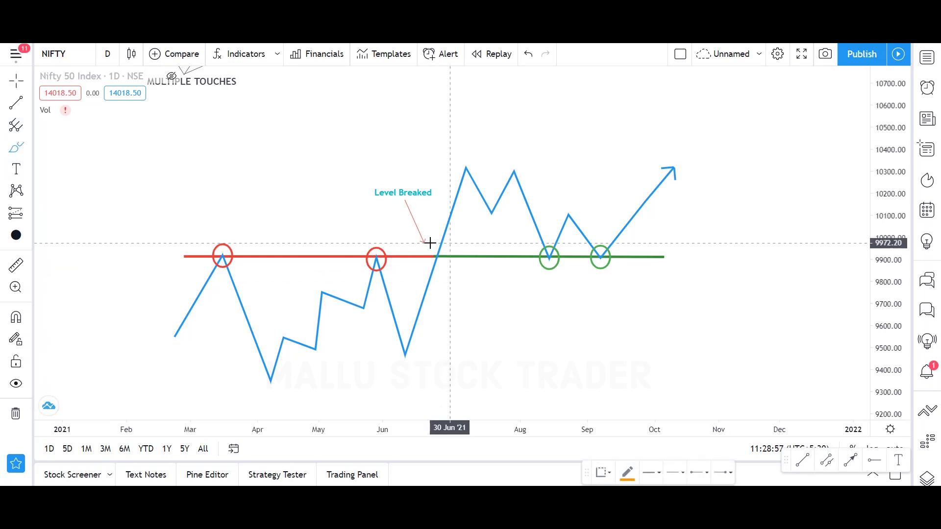
pyautogui.moveTo(447, 244); pyautogui.dragTo(439, 272)
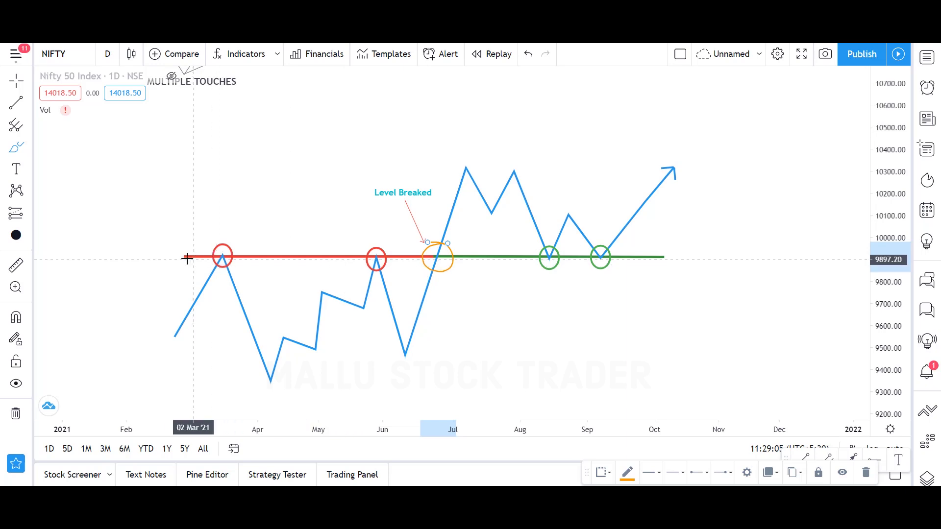
# Draw a rectangle over the broken level from about 9955.55 to 9866.60, spanning 12 Feb '21 to 25 Oct '21.
pyautogui.click(29, 151)
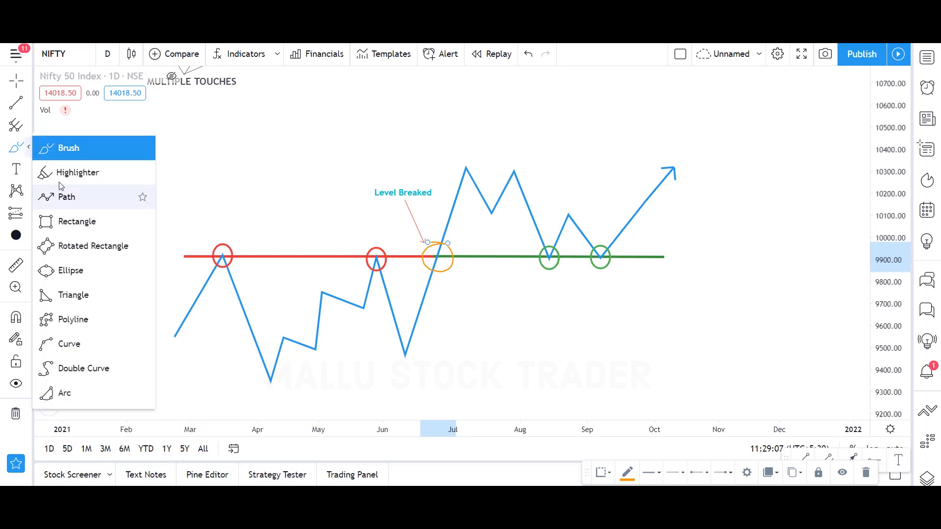
pyautogui.click(60, 222)
pyautogui.moveTo(155, 246)
pyautogui.mouseDown()
pyautogui.moveTo(487, 279)
pyautogui.moveTo(724, 269)
pyautogui.moveTo(373, 272)
pyautogui.moveTo(703, 266)
pyautogui.mouseUp()
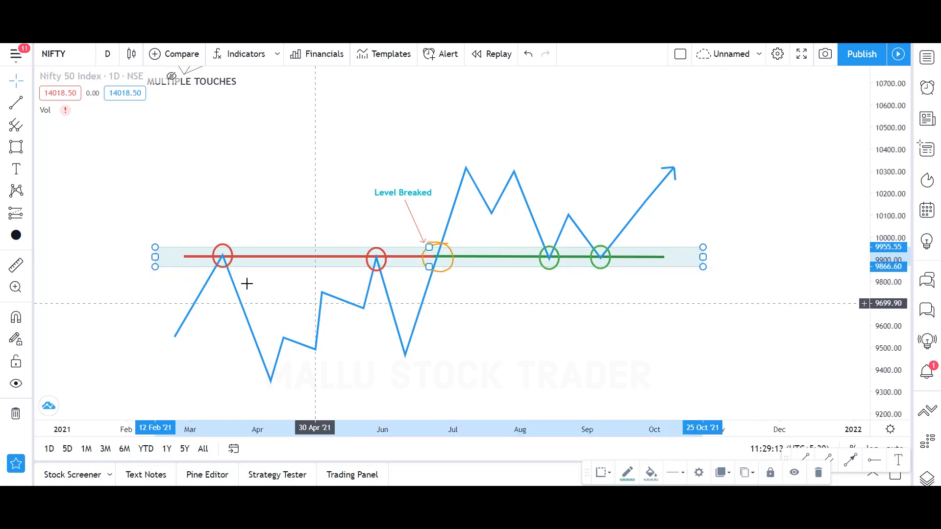
# Brush curved strokes above the two red-circled resistance touches and under the green-circled support touches.
pyautogui.click(32, 146)
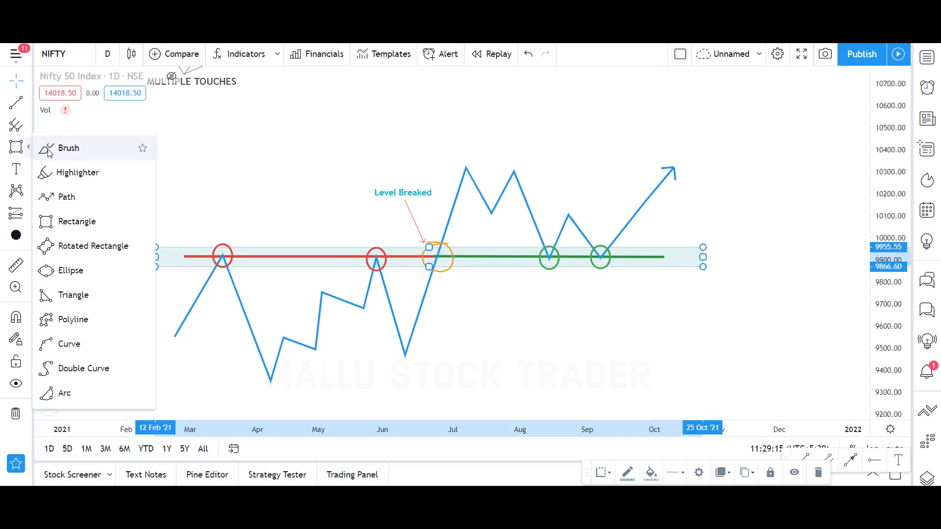
pyautogui.click(69, 343)
pyautogui.moveTo(196, 241); pyautogui.dragTo(251, 218)
pyautogui.moveTo(355, 242); pyautogui.dragTo(392, 214)
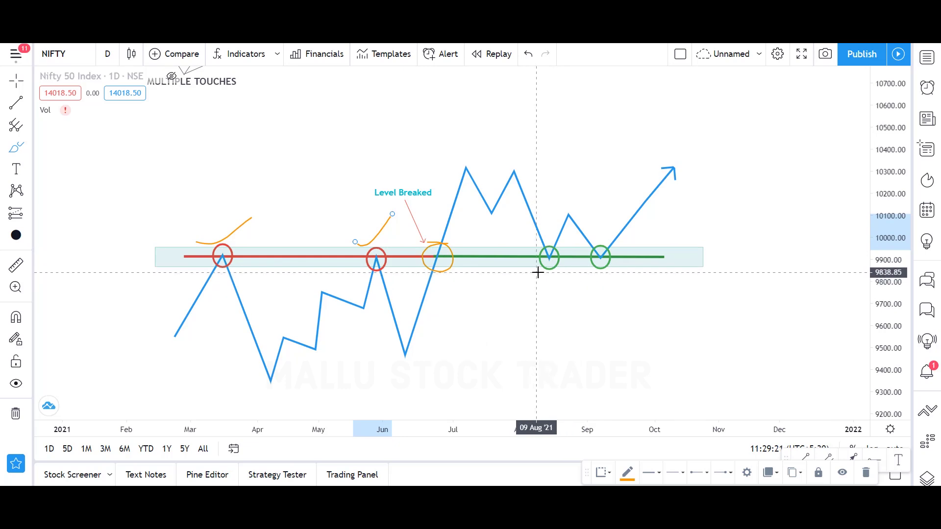
pyautogui.moveTo(527, 279); pyautogui.dragTo(651, 250)
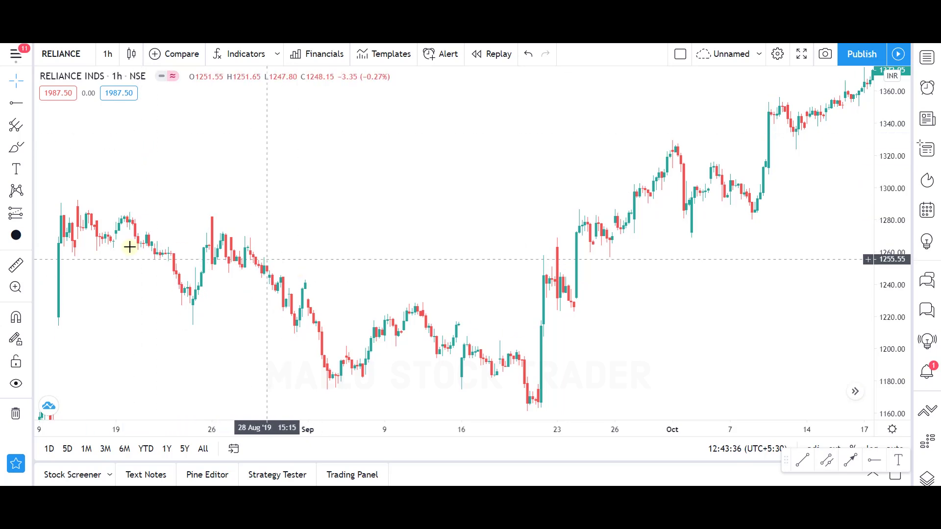
# Circle the two August swing highs on the RELIANCE chart with the Brush and sketch a downward arrow along each decline.
pyautogui.click(16, 149)
pyautogui.moveTo(64, 207)
pyautogui.mouseDown()
pyautogui.moveTo(76, 199)
pyautogui.moveTo(58, 202)
pyautogui.mouseUp()
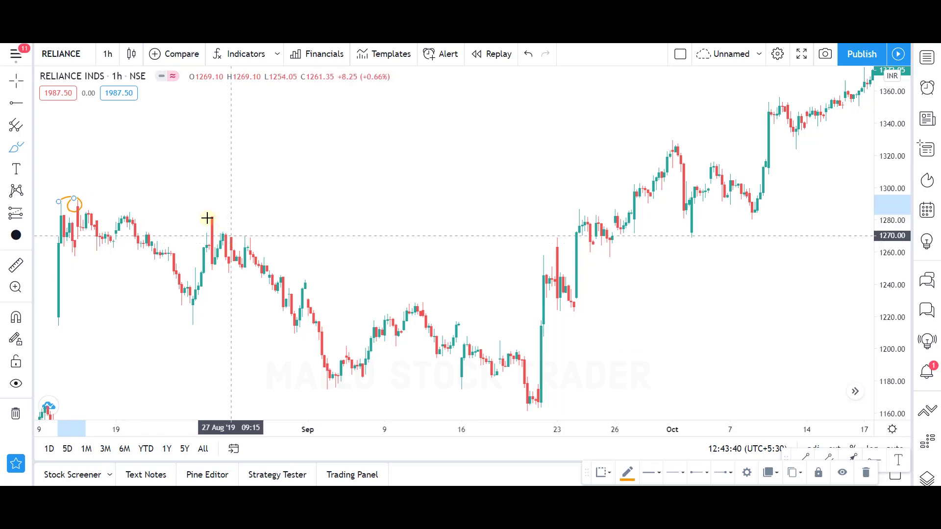
pyautogui.moveTo(207, 210); pyautogui.dragTo(217, 212)
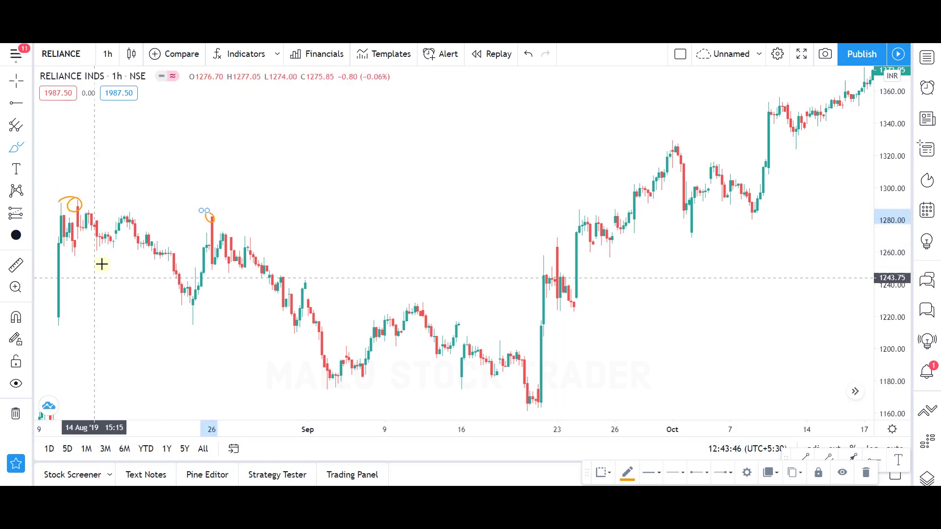
pyautogui.moveTo(101, 256); pyautogui.dragTo(151, 320)
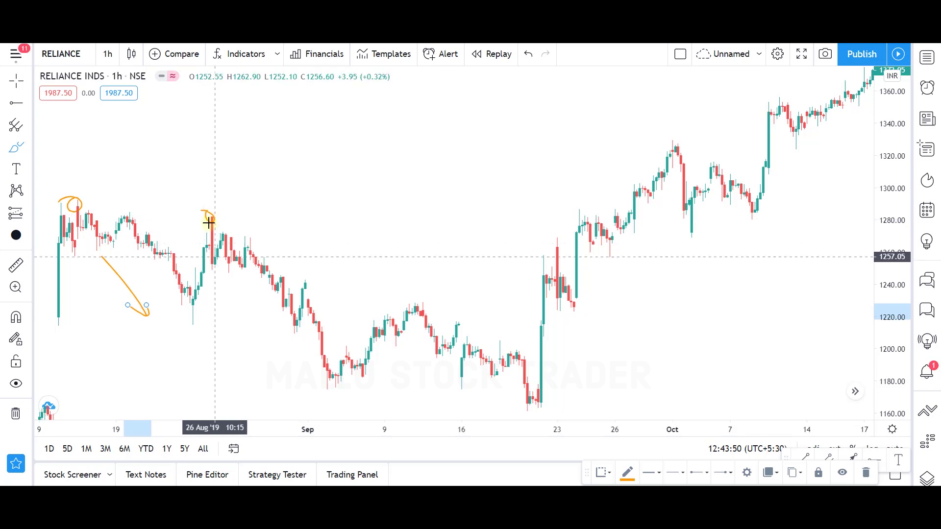
pyautogui.moveTo(234, 287)
pyautogui.mouseDown()
pyautogui.moveTo(285, 367)
pyautogui.moveTo(281, 336)
pyautogui.mouseUp()
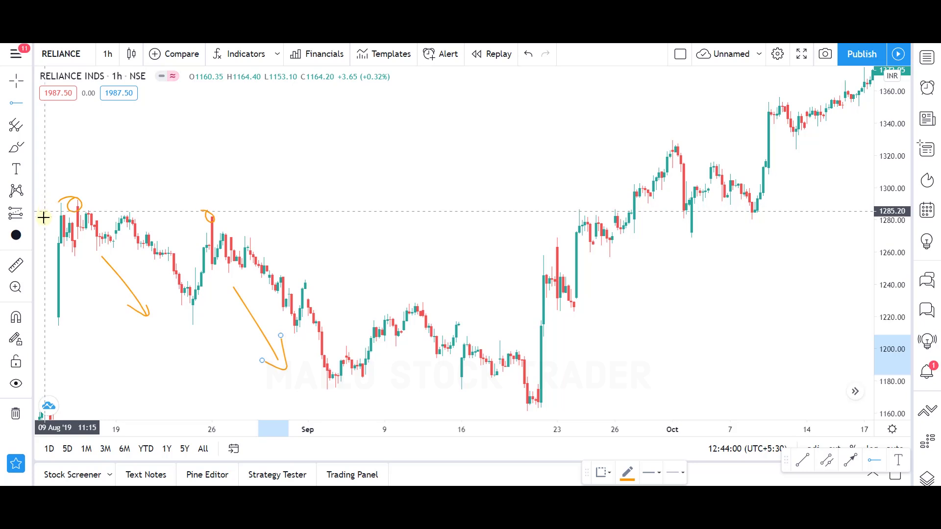
# Place a horizontal ray at 1286.00 starting from 09 Aug '19 10:15 across the circled swing highs.
pyautogui.click(43, 209)
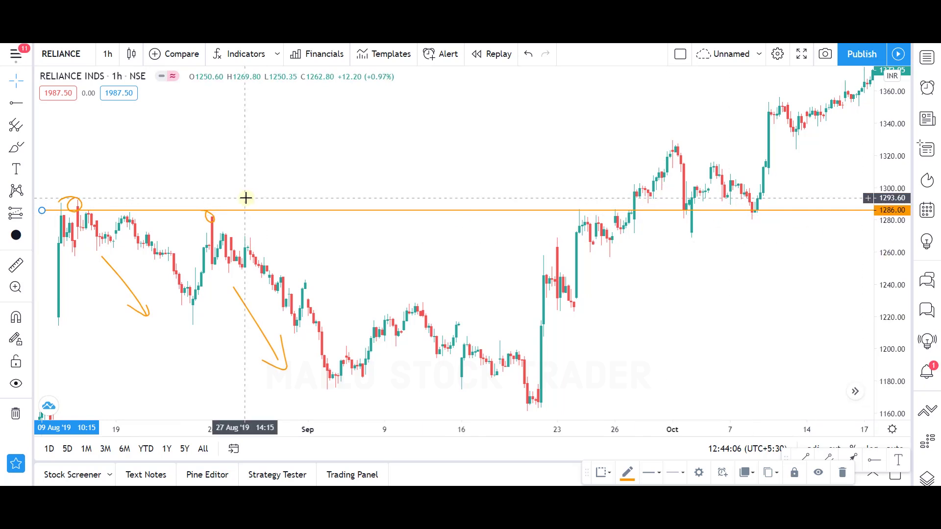
pyautogui.scroll(-1, 241, 198)
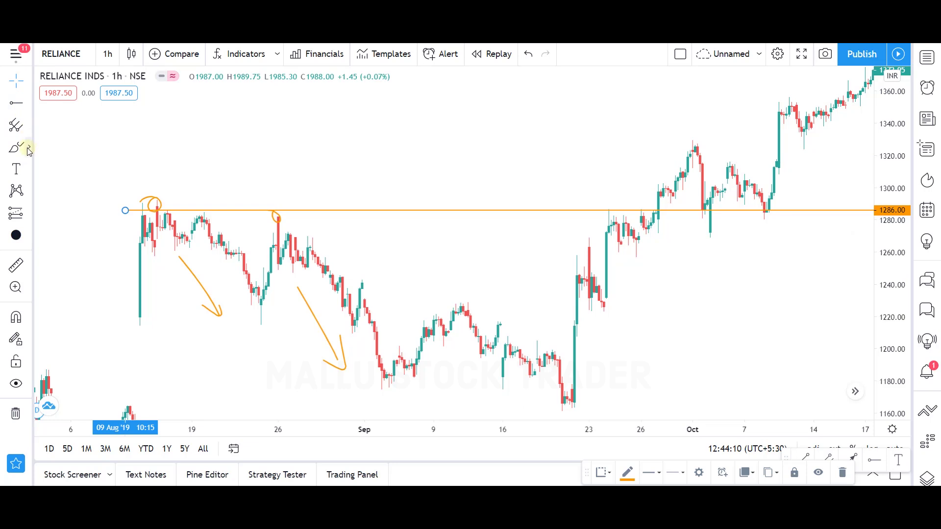
# Draw a rectangle over the 1286.00 ray from about 1292.45 to 1280.65, spanning 07 Aug '19 to 16 Oct '19.
pyautogui.click(29, 148)
pyautogui.click(60, 219)
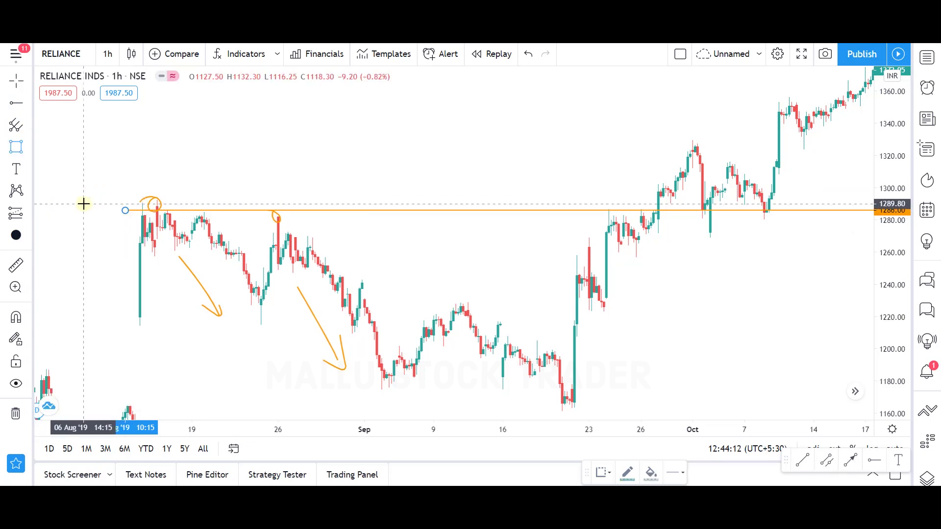
pyautogui.moveTo(90, 199)
pyautogui.mouseDown()
pyautogui.moveTo(325, 237)
pyautogui.moveTo(769, 241)
pyautogui.moveTo(858, 219)
pyautogui.mouseUp()
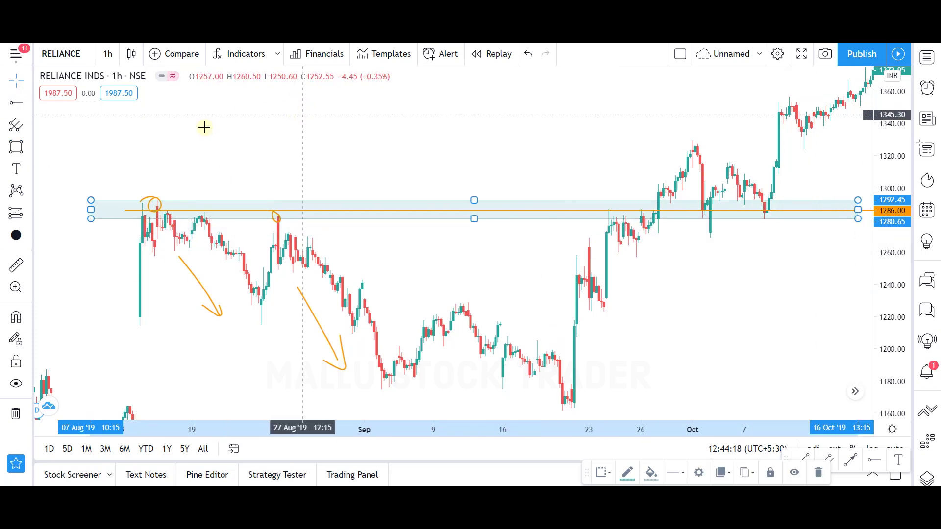
pyautogui.moveTo(506, 162); pyautogui.dragTo(456, 166)
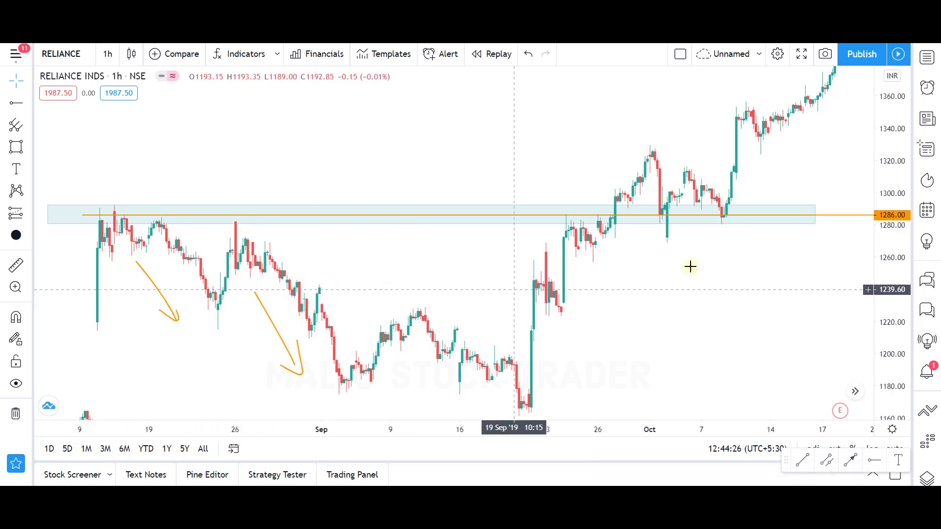
pyautogui.click(202, 206)
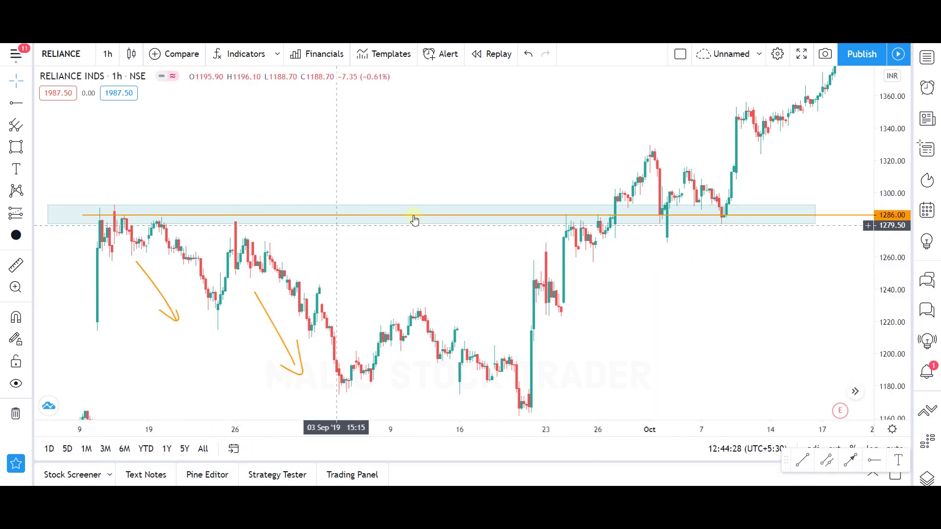
pyautogui.click(575, 282)
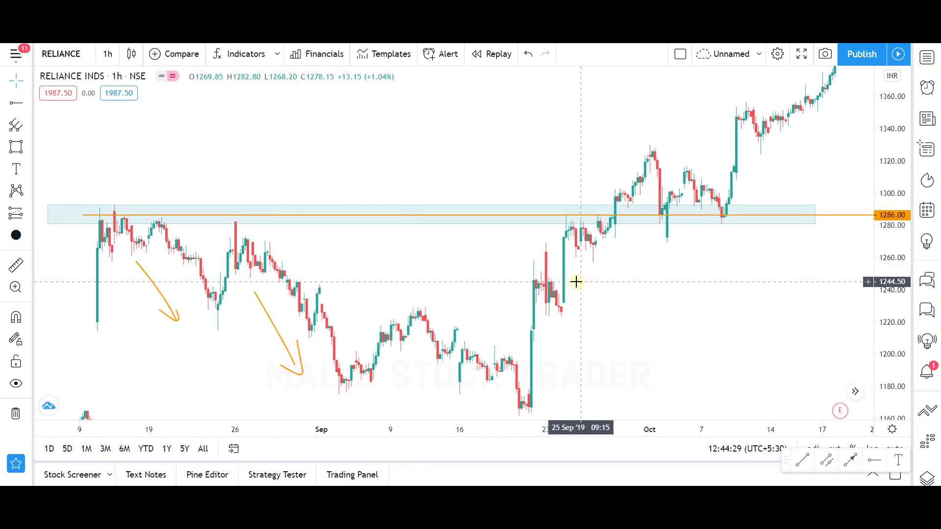
# Circle the candles breaking above the zone around 27 Sep '19 with the Brush.
pyautogui.click(28, 148)
pyautogui.click(67, 147)
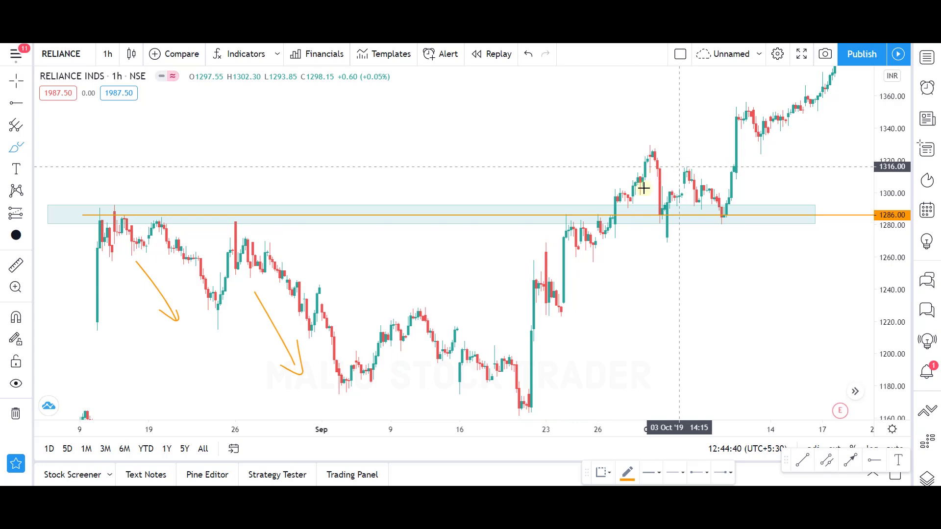
pyautogui.scroll(1, 592, 224)
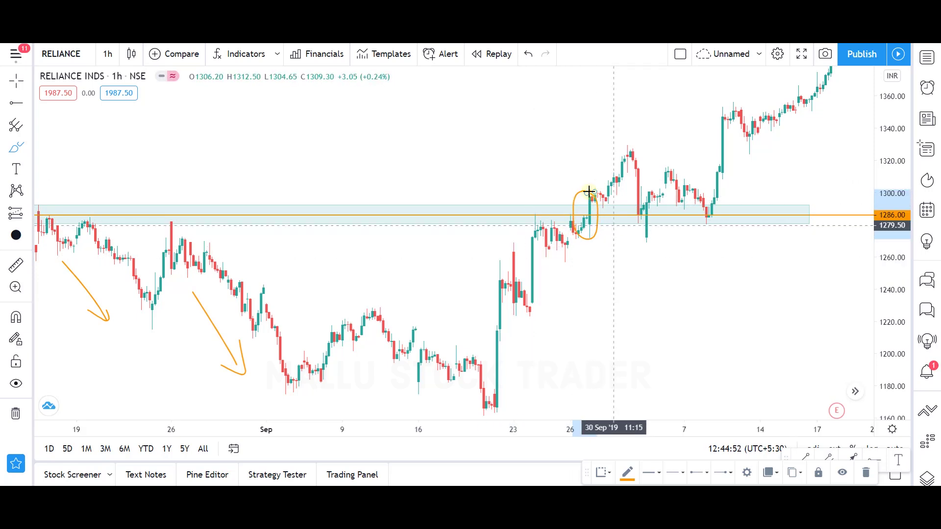
pyautogui.click(503, 213)
pyautogui.scroll(-2, 588, 206)
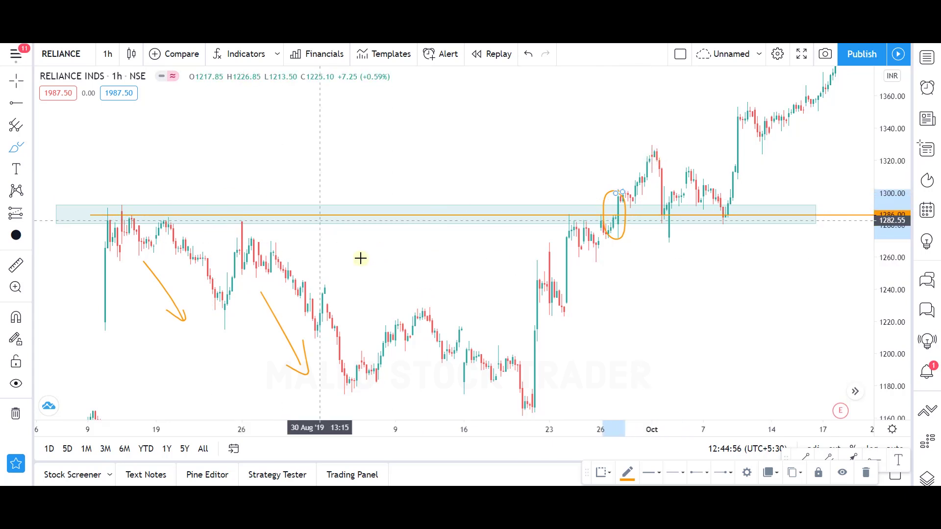
pyautogui.scroll(1, 595, 223)
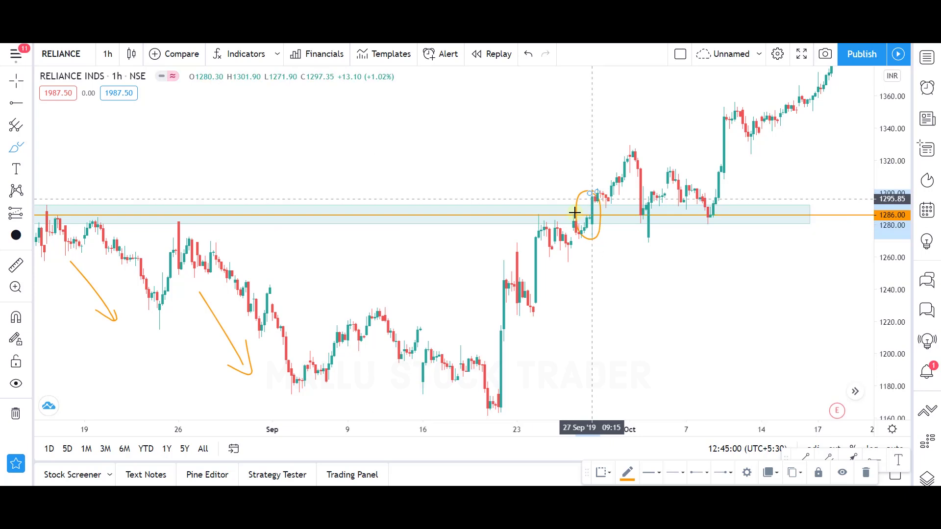
pyautogui.scroll(-1, 598, 204)
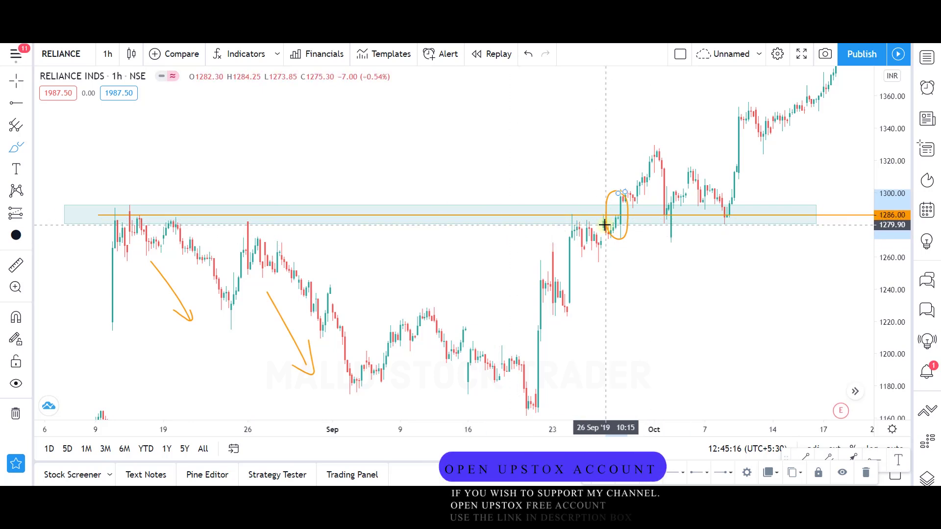
pyautogui.scroll(1, 606, 212)
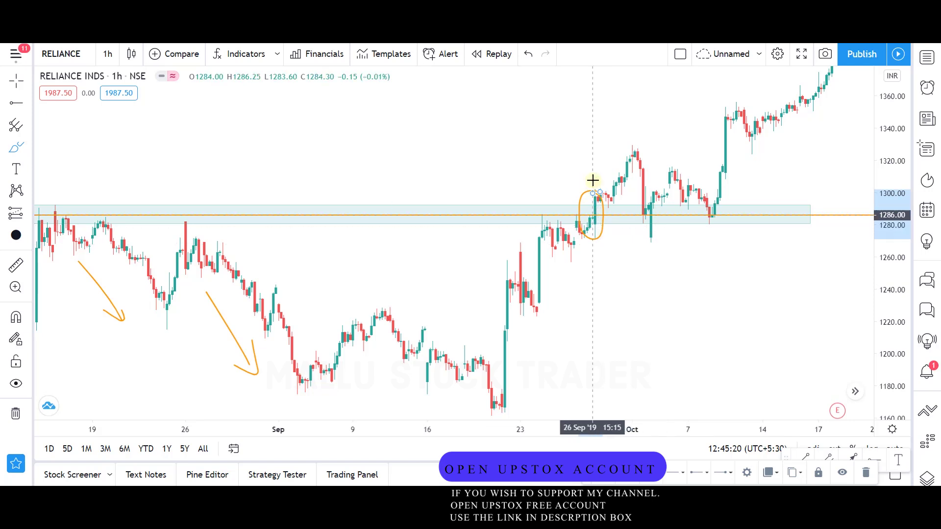
# Circle the early October retest of the zone with the Brush and sketch an upward stroke along the rally after the second retest.
pyautogui.moveTo(652, 202)
pyautogui.mouseDown()
pyautogui.moveTo(667, 218)
pyautogui.moveTo(652, 237)
pyautogui.moveTo(637, 201)
pyautogui.mouseUp()
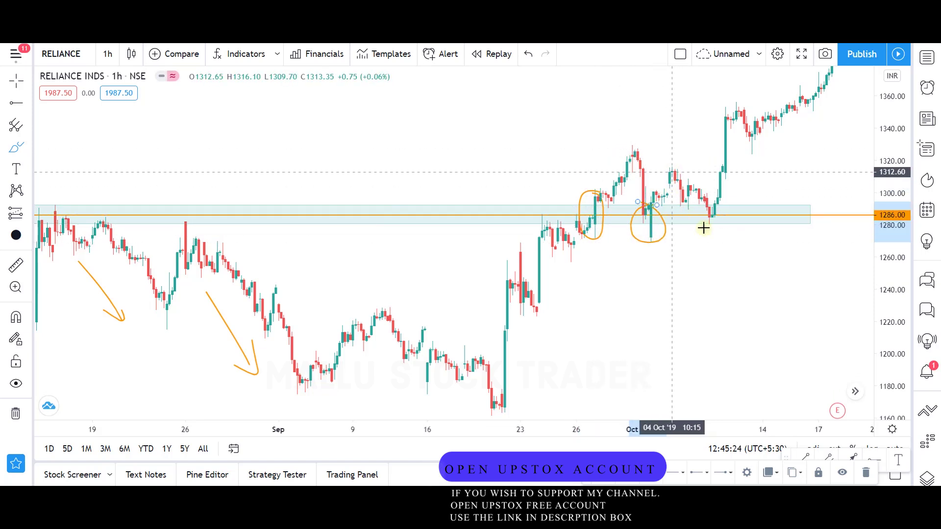
pyautogui.moveTo(725, 199)
pyautogui.mouseDown()
pyautogui.moveTo(696, 228)
pyautogui.moveTo(701, 199)
pyautogui.moveTo(780, 142)
pyautogui.moveTo(798, 116)
pyautogui.moveTo(816, 130)
pyautogui.mouseUp()
pyautogui.scroll(-3, 314, 299)
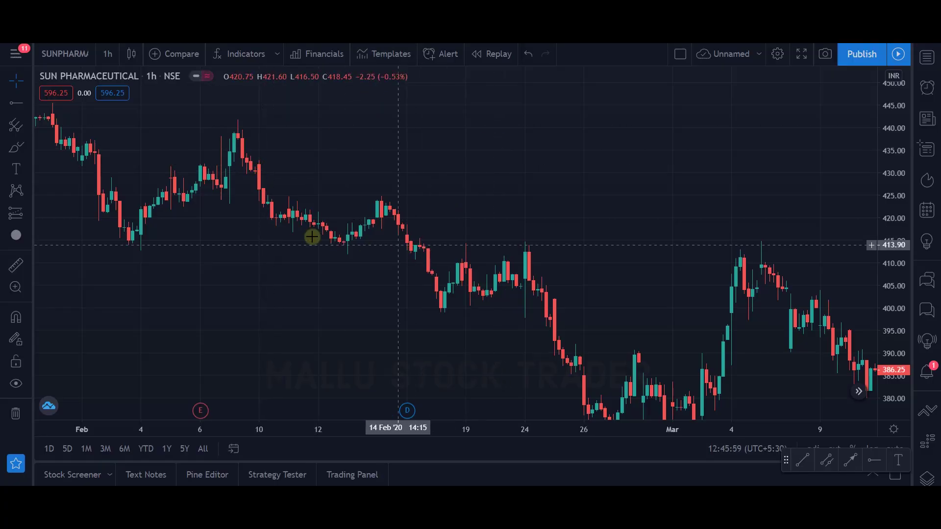
# On the SUNPHARMA chart, circle the 4 Feb and 13 Feb '20 lows with the Brush and sketch an upward arrow beside each bounce.
pyautogui.click(10, 105)
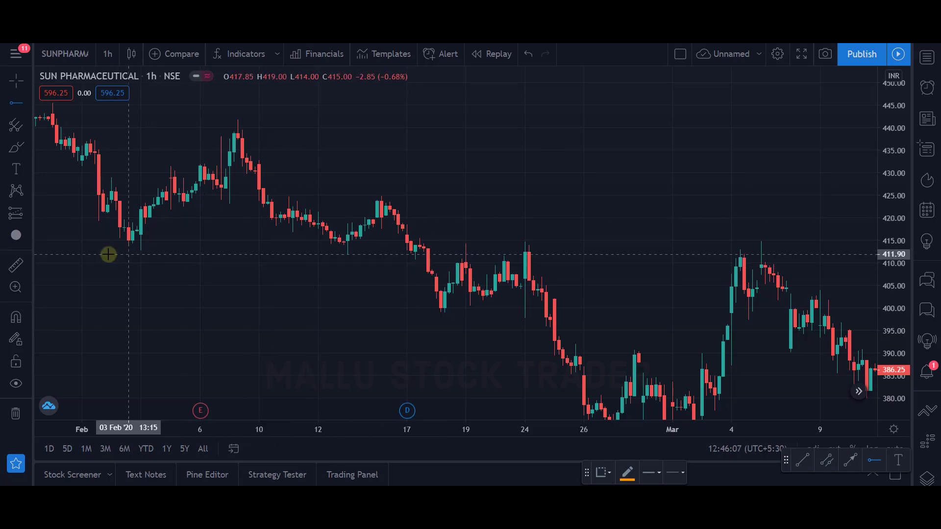
pyautogui.click(15, 148)
pyautogui.moveTo(122, 231)
pyautogui.mouseDown()
pyautogui.moveTo(147, 239)
pyautogui.moveTo(225, 186)
pyautogui.moveTo(230, 192)
pyautogui.mouseUp()
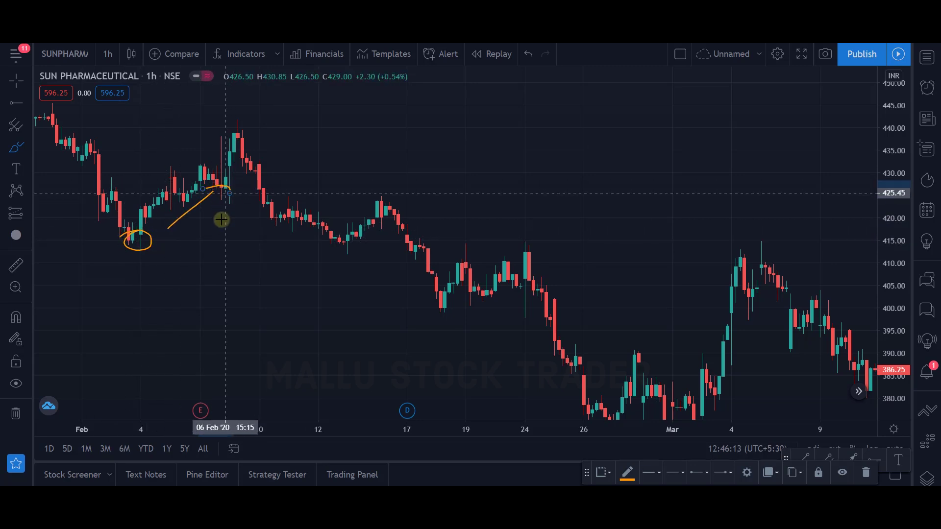
pyautogui.moveTo(364, 233)
pyautogui.mouseDown()
pyautogui.moveTo(342, 230)
pyautogui.moveTo(352, 265)
pyautogui.moveTo(387, 223)
pyautogui.moveTo(389, 237)
pyautogui.mouseUp()
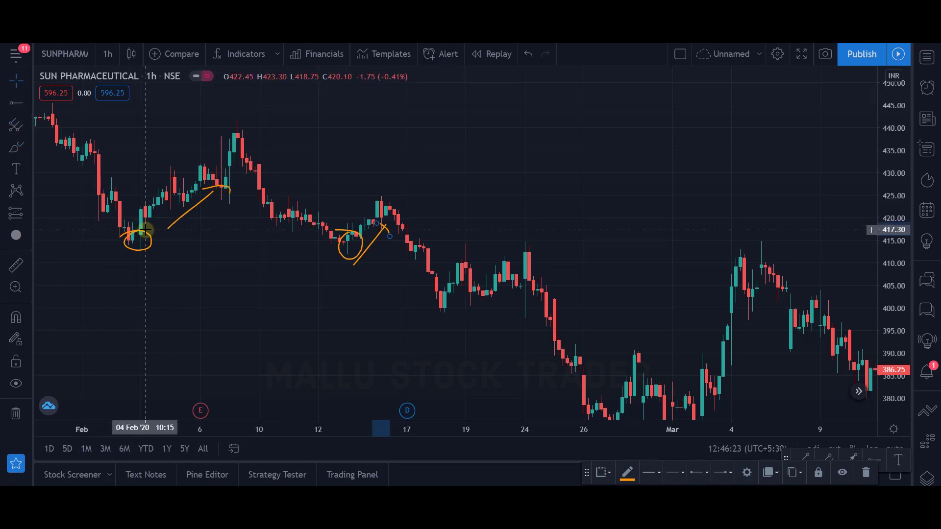
# Delete the brush circles around the two February lows.
pyautogui.click(126, 234)
pyautogui.press('Delete')
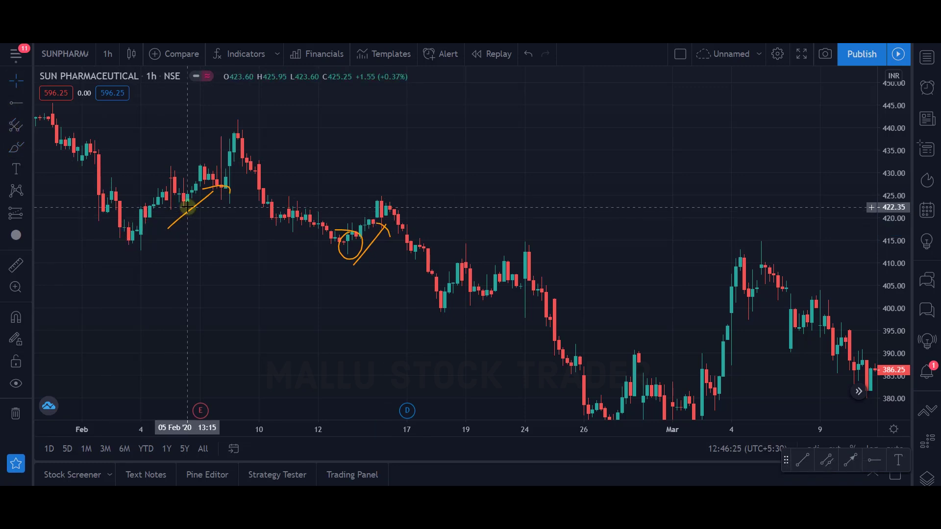
pyautogui.click(348, 235)
pyautogui.press('Delete')
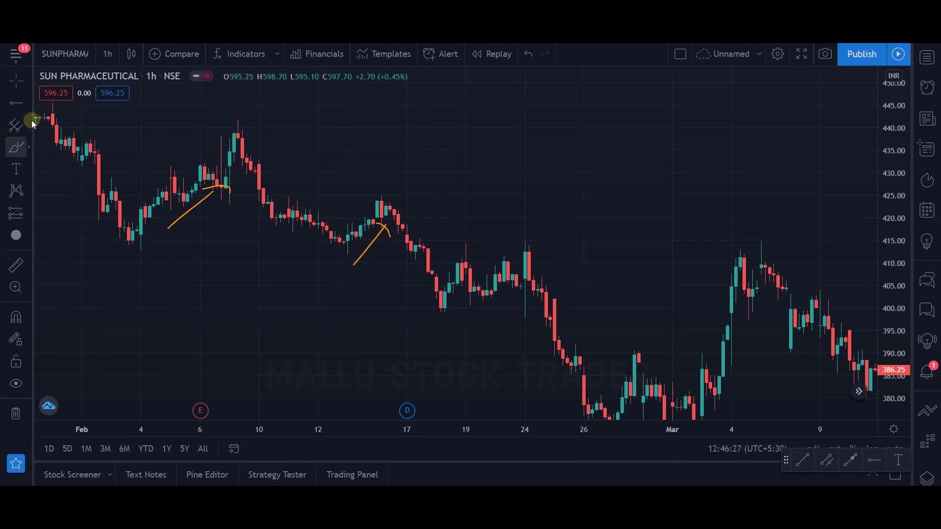
# Place a horizontal ray at 414.30 starting from 01 Feb '20 along the two February lows.
pyautogui.click(18, 103)
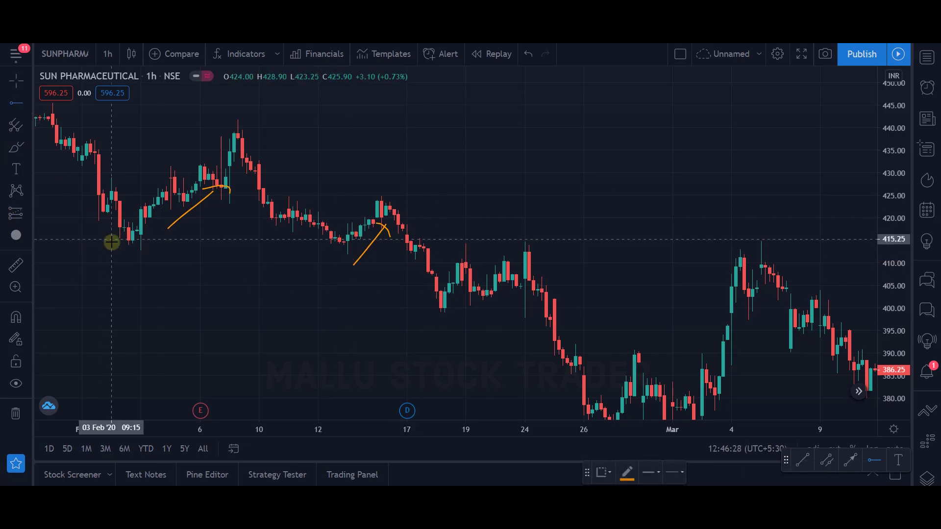
pyautogui.click(81, 243)
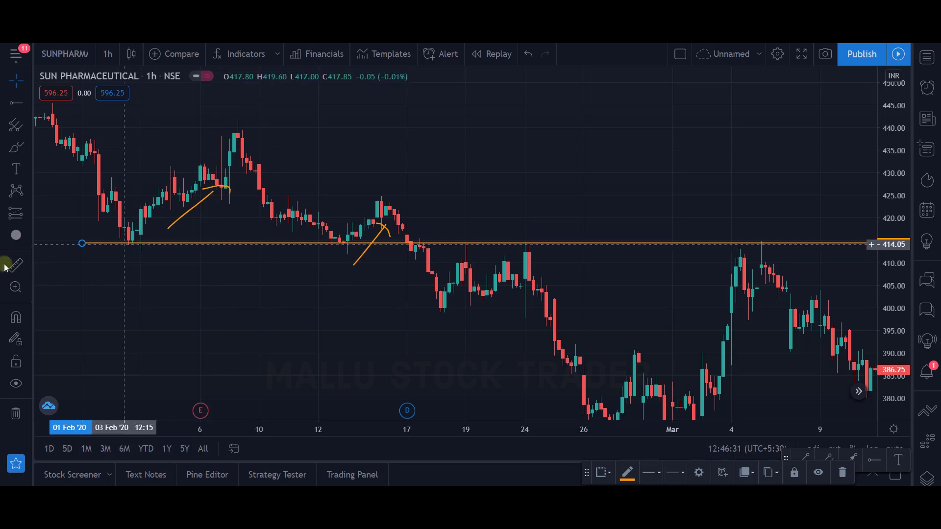
# Place red circle markers on the ray's support touches at 04 Feb '20 and 12 Feb '20, and undo both.
pyautogui.click(14, 237)
pyautogui.moveTo(141, 247); pyautogui.dragTo(168, 247)
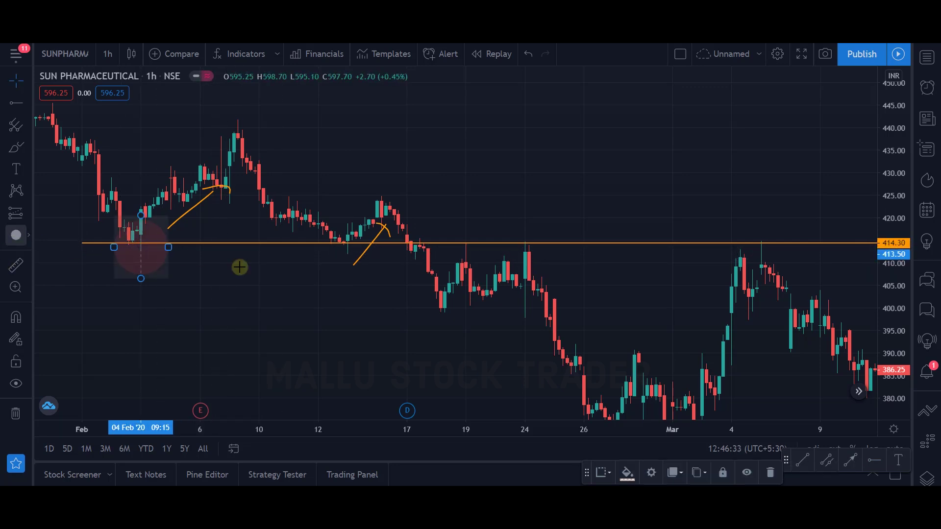
pyautogui.moveTo(334, 243); pyautogui.dragTo(362, 242)
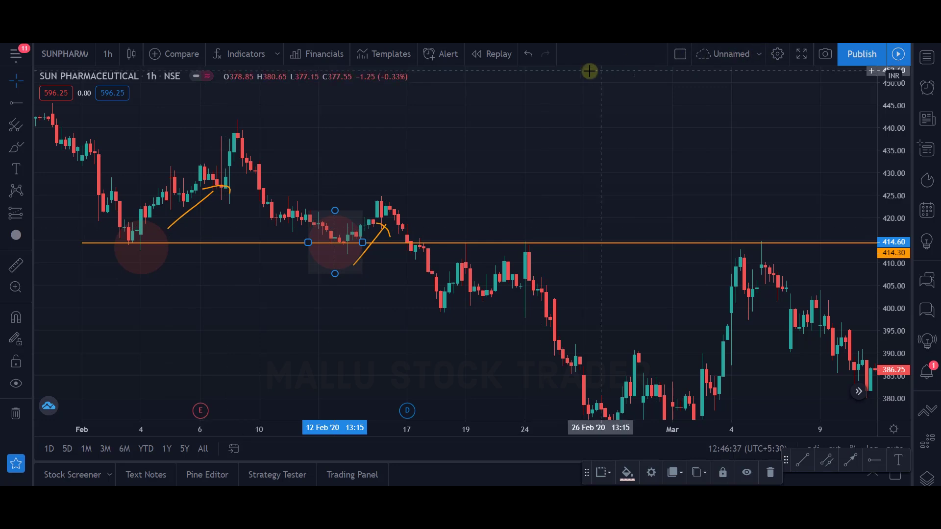
pyautogui.click(528, 52)
pyautogui.click(527, 51)
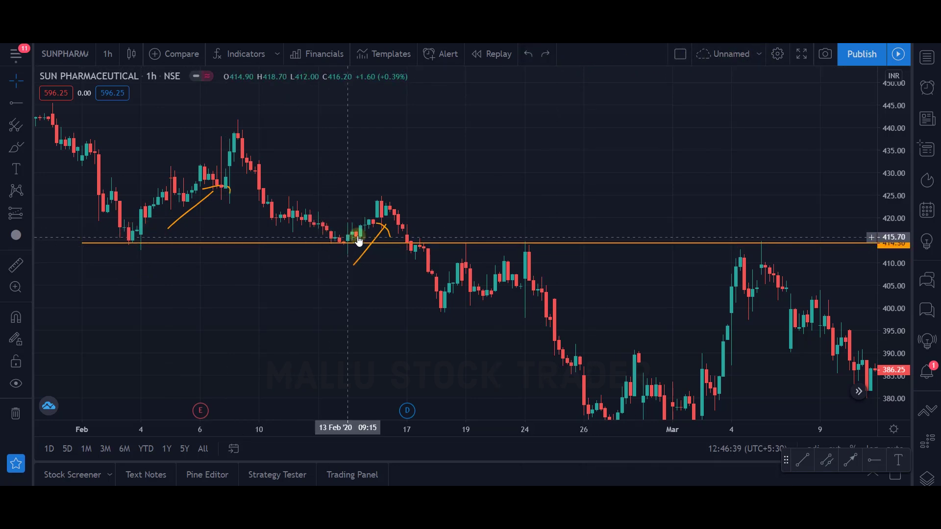
# Delete the brush strokes of the two upward arrows beside the February bounces.
pyautogui.click(386, 229)
pyautogui.click(375, 229)
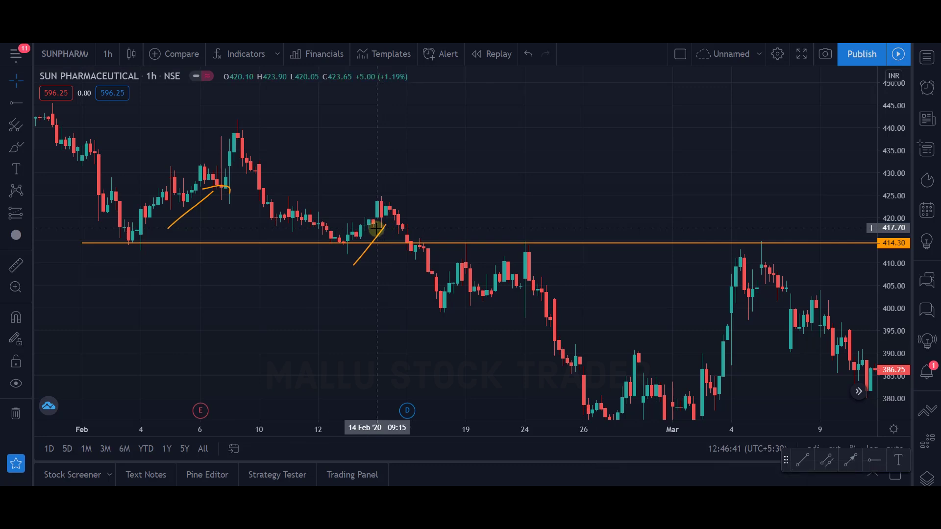
pyautogui.click(377, 233)
pyautogui.press('Delete')
pyautogui.click(225, 187)
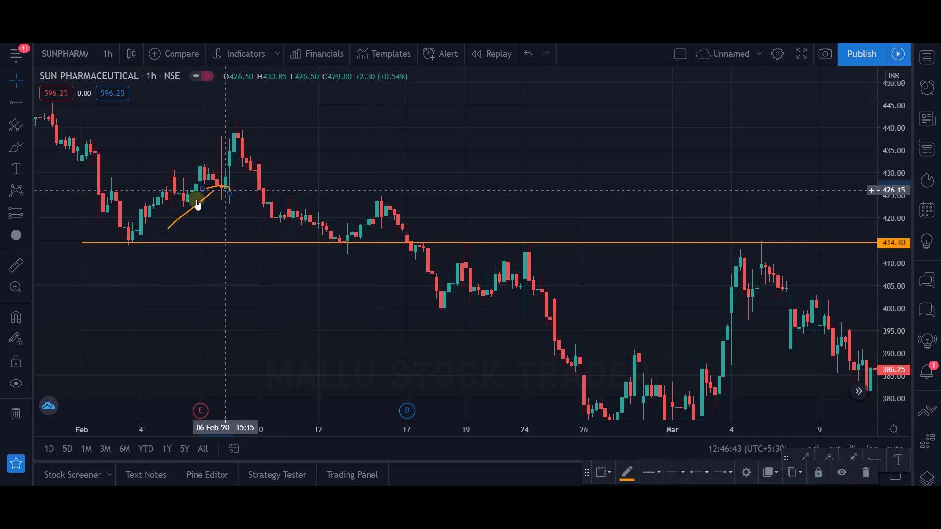
pyautogui.press('Delete')
pyautogui.click(201, 200)
pyautogui.press('Delete')
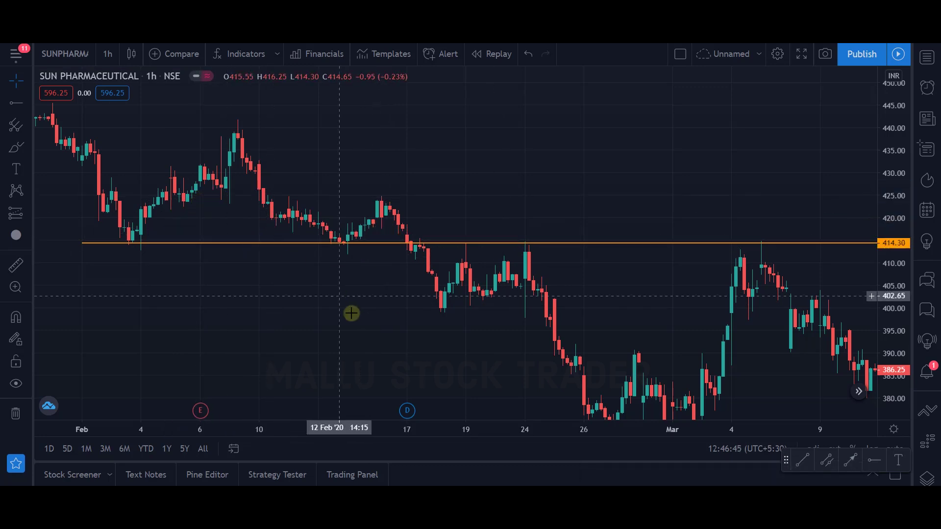
# Circle the 17 Feb breakdown through the ray and the retests on 19 Feb, 24 Feb and 5 Mar with the Brush.
pyautogui.scroll(-2, 594, 134)
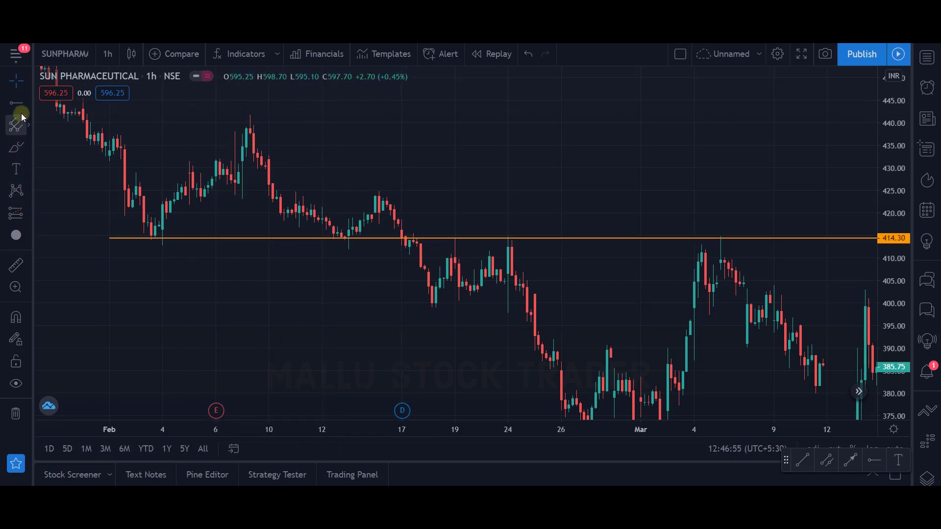
pyautogui.click(449, 238)
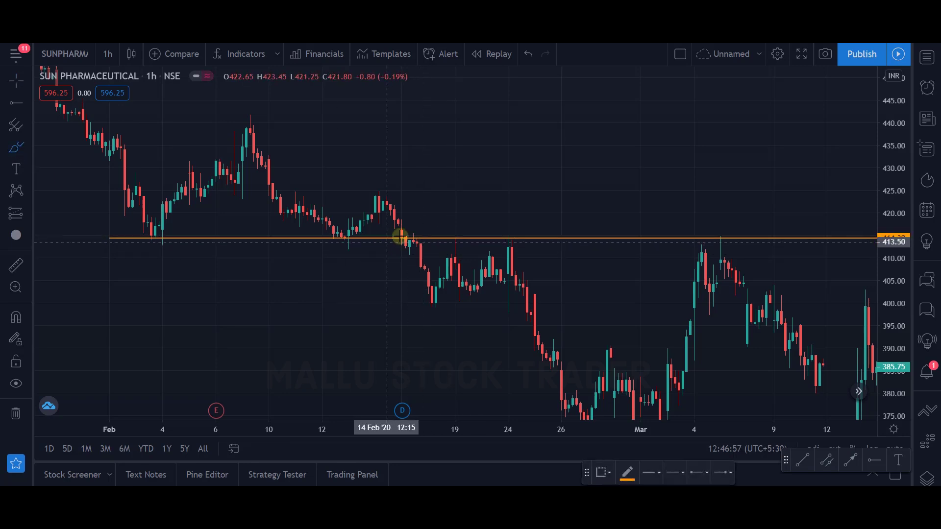
pyautogui.moveTo(401, 222); pyautogui.dragTo(404, 251)
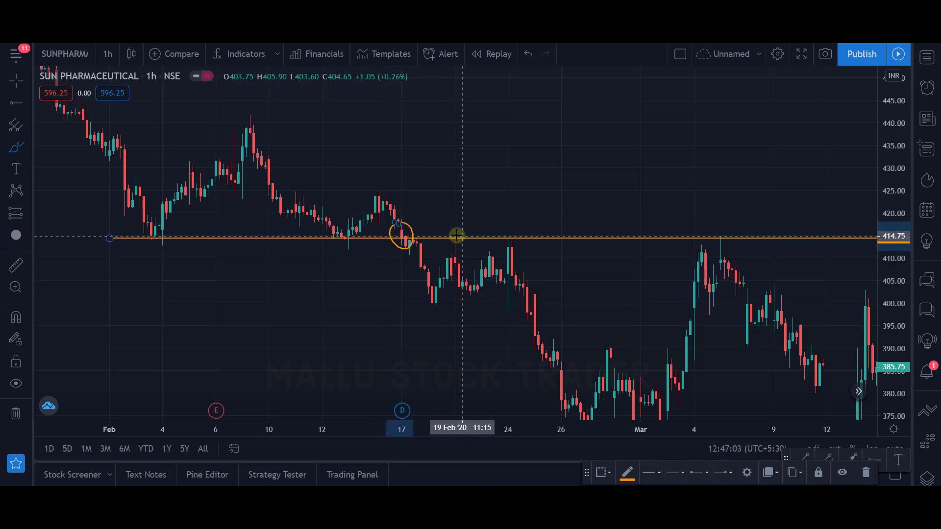
pyautogui.moveTo(456, 235); pyautogui.dragTo(457, 241)
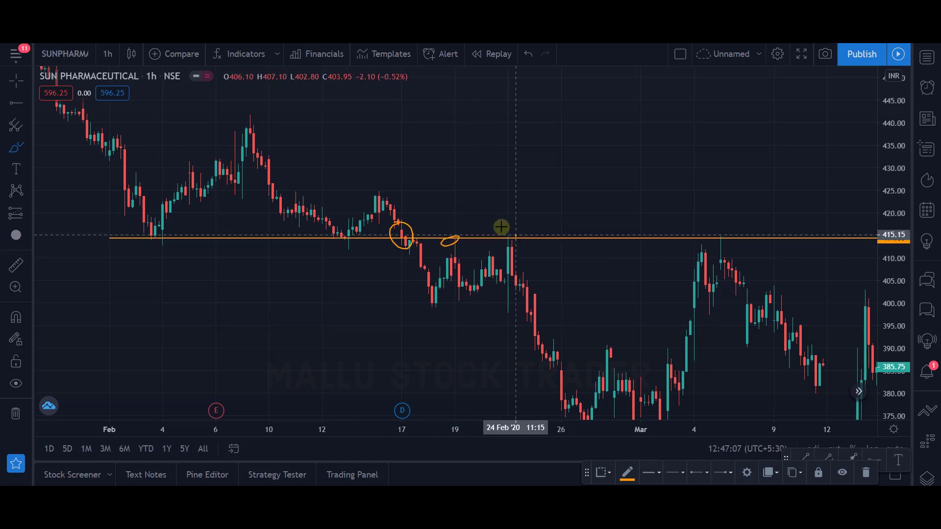
pyautogui.moveTo(501, 227)
pyautogui.mouseDown()
pyautogui.moveTo(518, 247)
pyautogui.moveTo(496, 237)
pyautogui.moveTo(515, 236)
pyautogui.mouseUp()
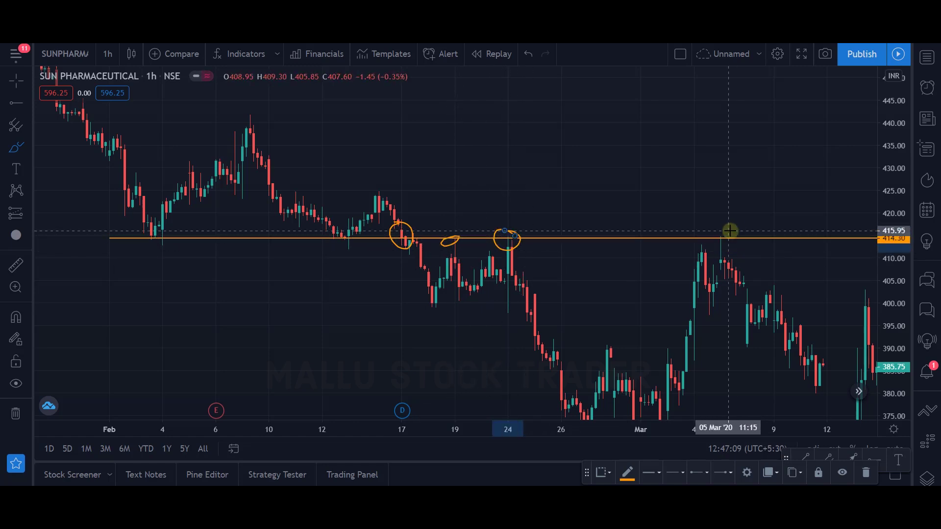
pyautogui.moveTo(730, 230)
pyautogui.mouseDown()
pyautogui.moveTo(727, 252)
pyautogui.moveTo(716, 233)
pyautogui.mouseUp()
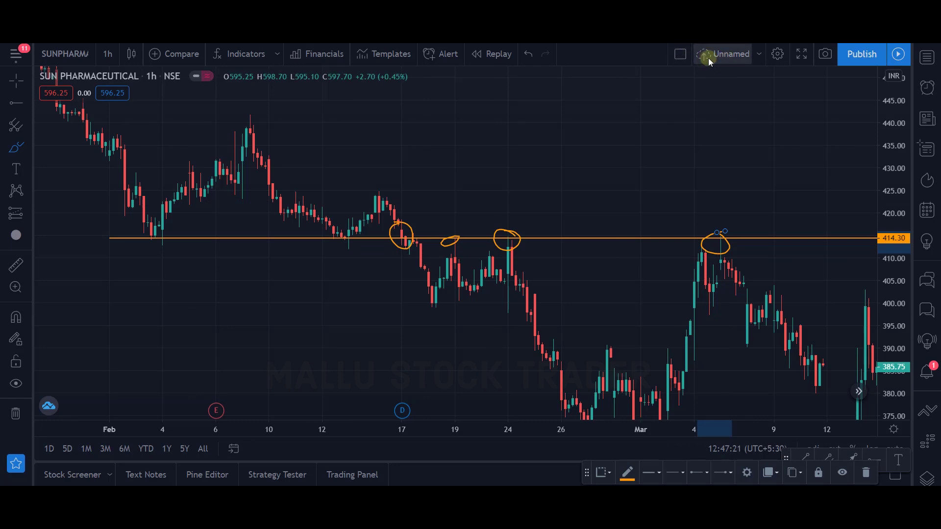
# Undo the brush circles marking the breakdown and the retests of the ray.
pyautogui.click(528, 53)
pyautogui.click(528, 54)
pyautogui.click(528, 53)
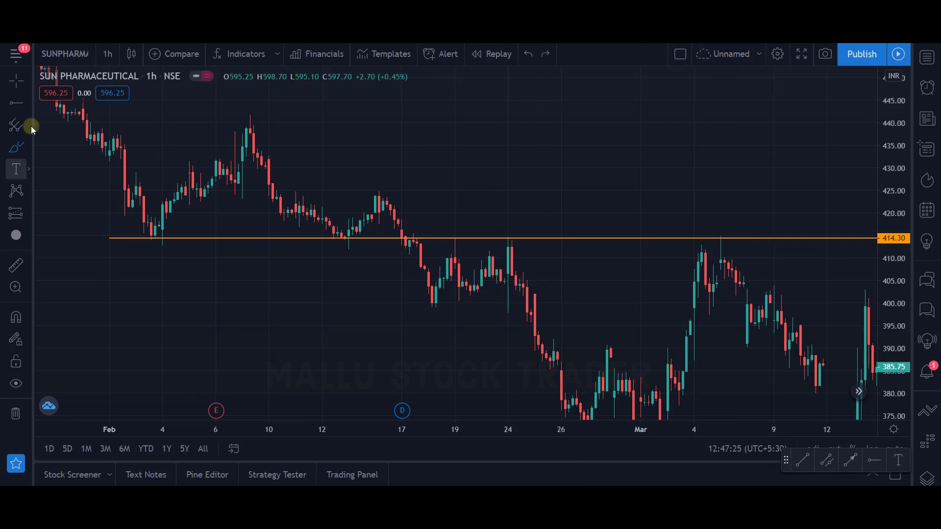
# Draw a rectangle zone around the 414.30 ray from 30 Jan '20 to 13 Mar '20, spanning about 417 to 412.
pyautogui.click(28, 150)
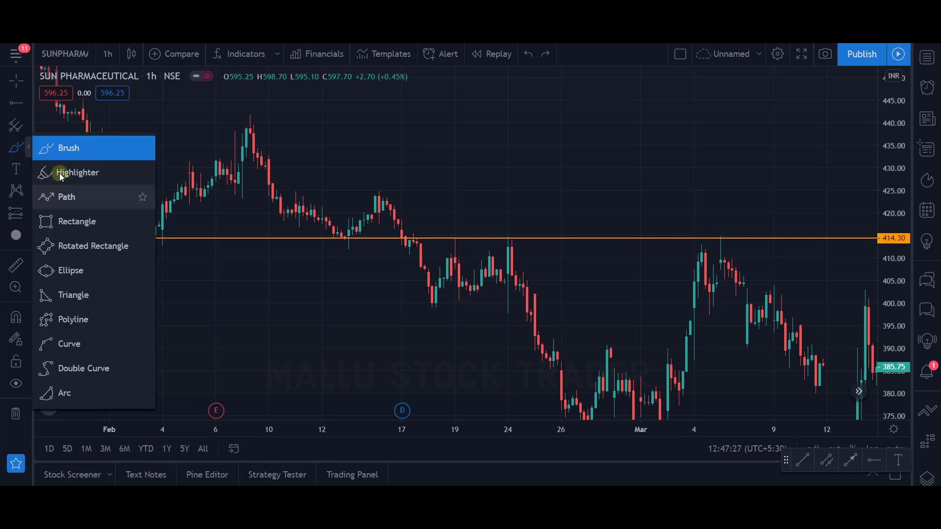
pyautogui.click(87, 218)
pyautogui.click(79, 226)
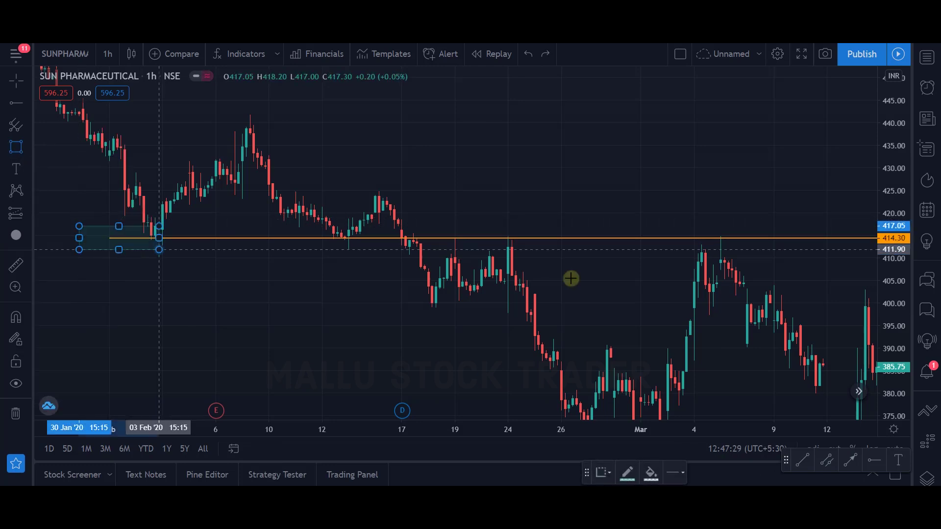
pyautogui.click(861, 281)
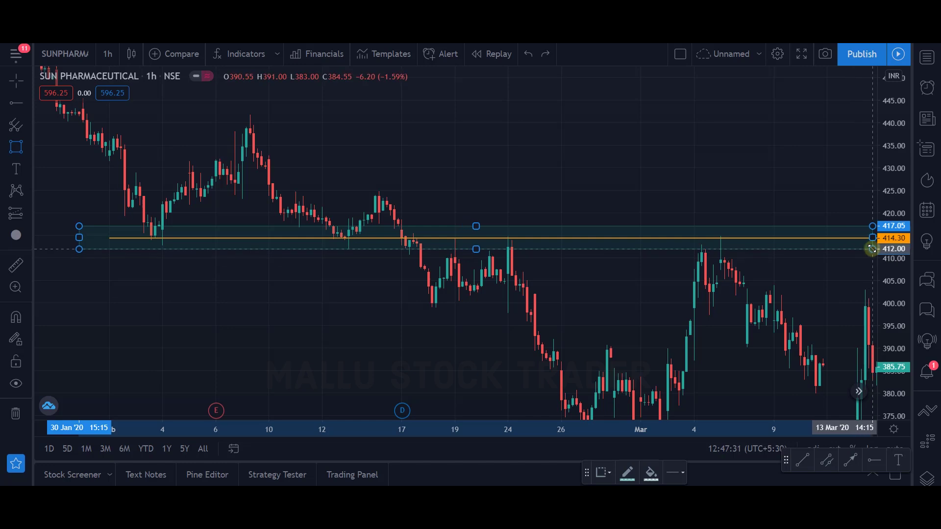
pyautogui.click(872, 246)
pyautogui.moveTo(691, 202); pyautogui.dragTo(609, 190)
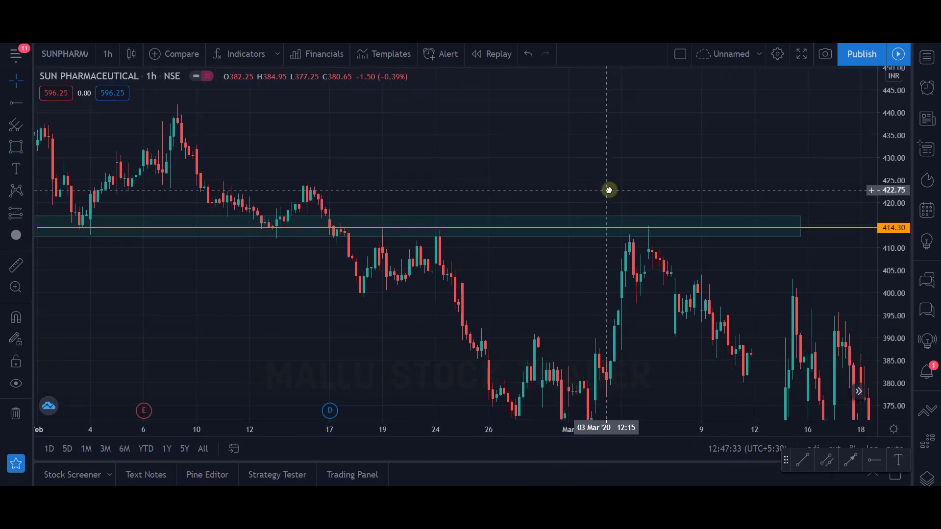
pyautogui.hscroll(-2, 362, 257)
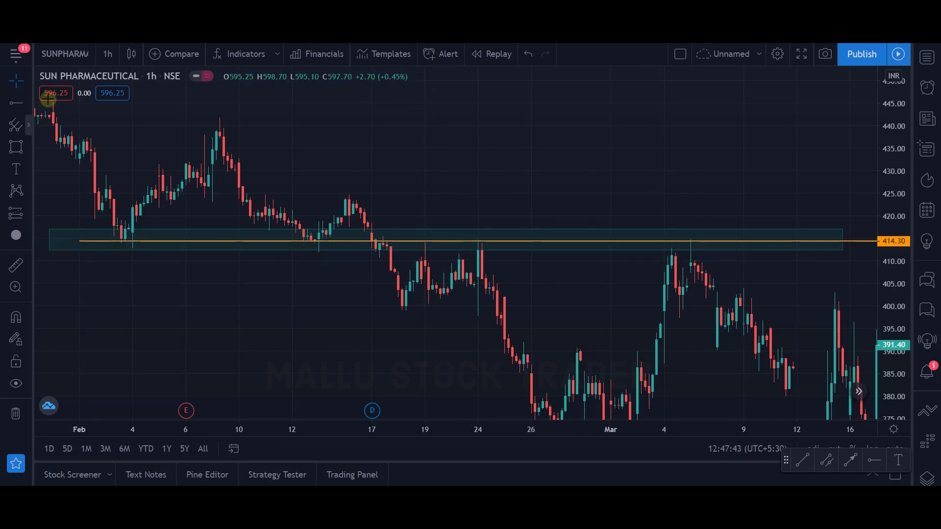
# Brush upward arrows beside the two February bounces off the zone and downward arrows after the 24 Feb and early March rejections.
pyautogui.click(33, 154)
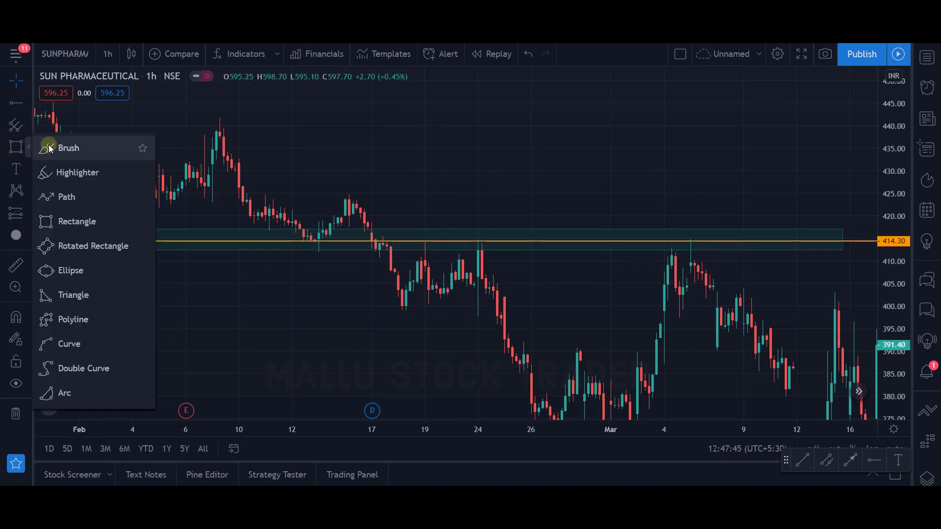
pyautogui.click(143, 147)
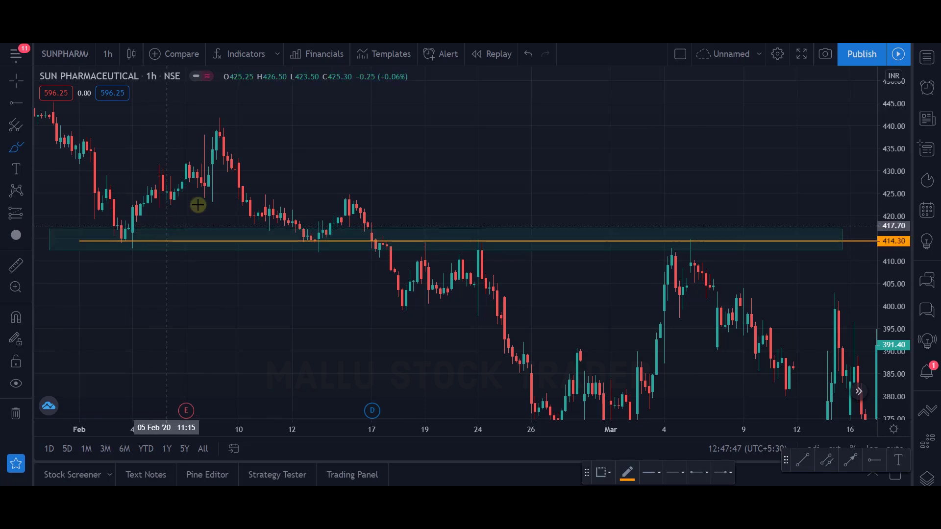
pyautogui.moveTo(169, 224); pyautogui.dragTo(210, 208)
pyautogui.moveTo(332, 240)
pyautogui.mouseDown()
pyautogui.moveTo(362, 210)
pyautogui.moveTo(368, 215)
pyautogui.mouseUp()
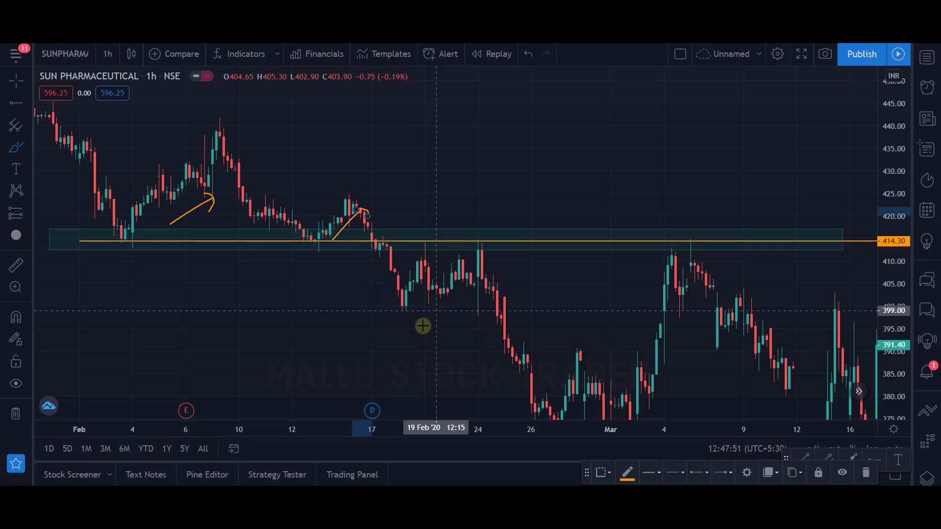
pyautogui.moveTo(494, 265)
pyautogui.mouseDown()
pyautogui.moveTo(538, 343)
pyautogui.moveTo(542, 319)
pyautogui.mouseUp()
pyautogui.moveTo(730, 259)
pyautogui.mouseDown()
pyautogui.moveTo(763, 311)
pyautogui.moveTo(779, 314)
pyautogui.moveTo(779, 297)
pyautogui.mouseUp()
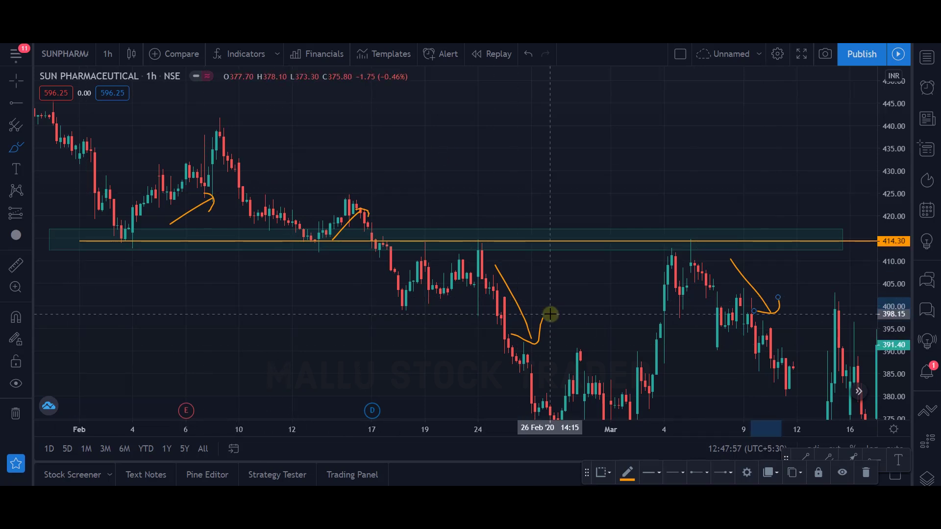